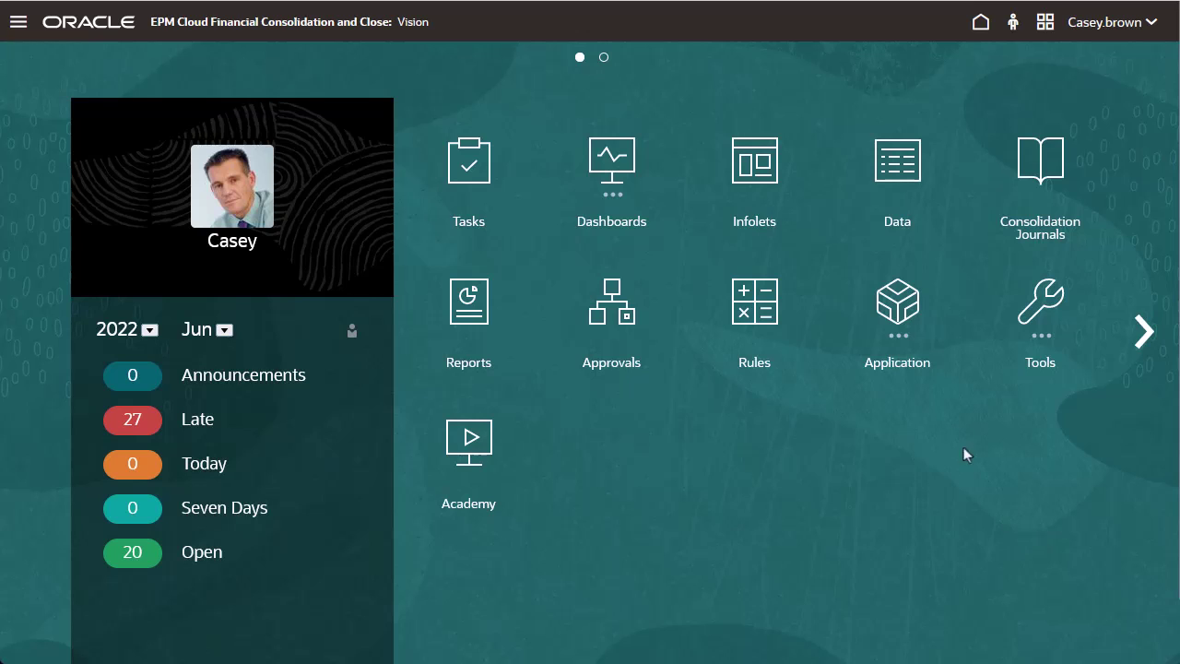
Step: Open Data Exchange for the application and review the list of registered applications
left_click(899, 317)
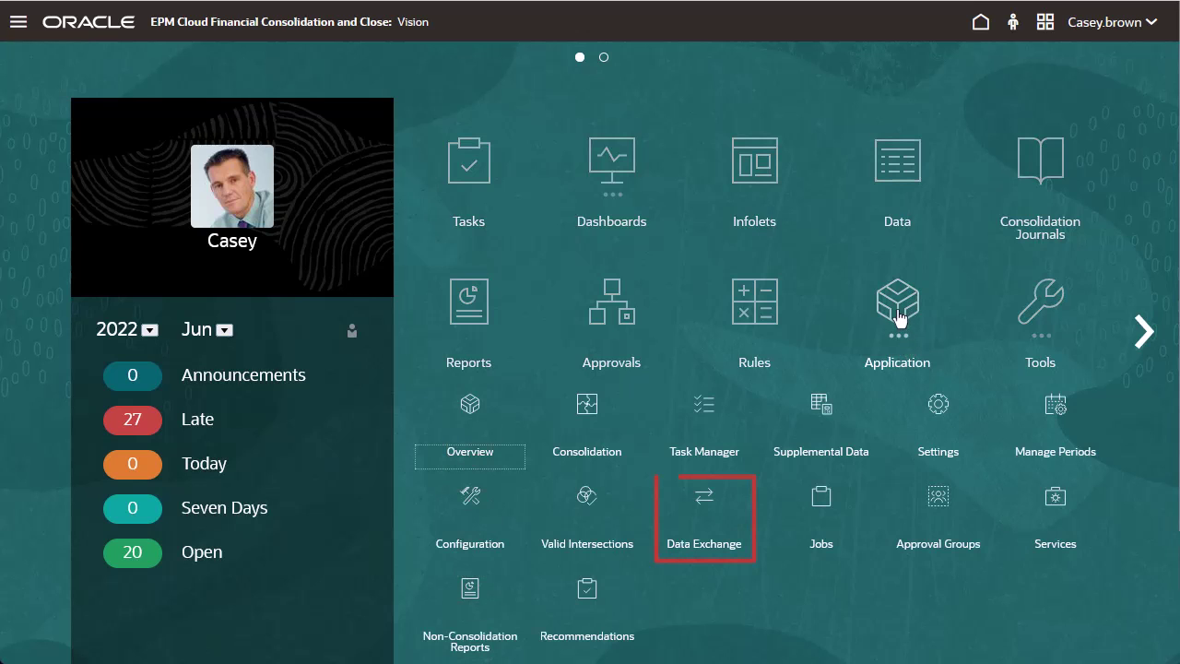
left_click(706, 503)
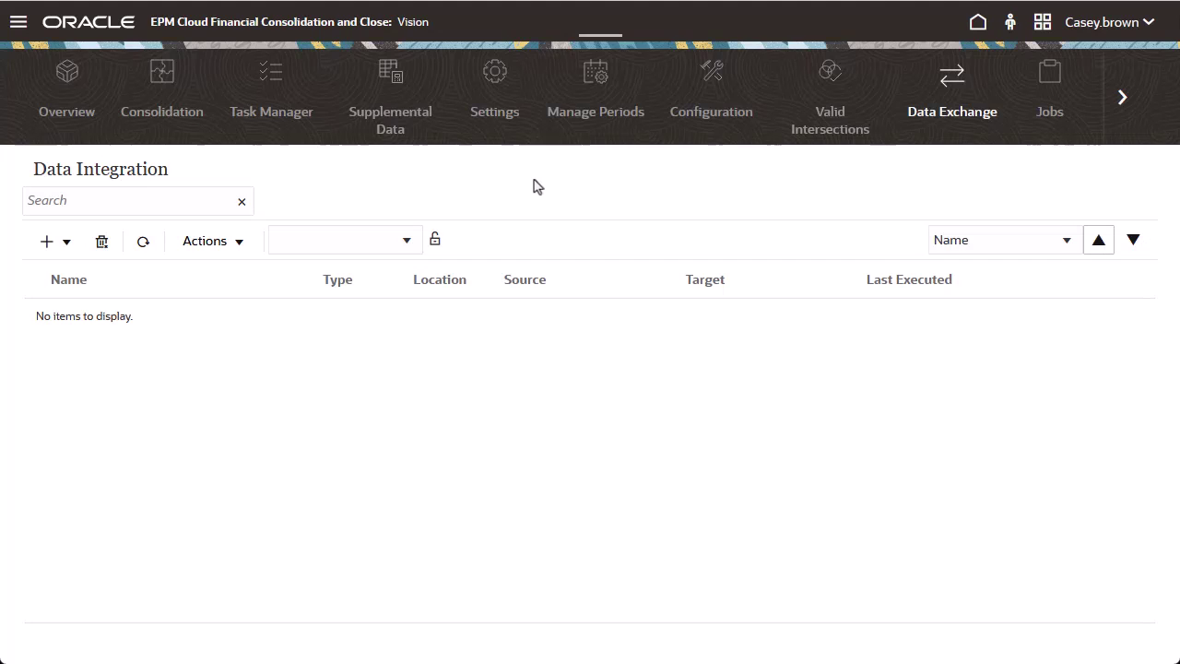
left_click(243, 249)
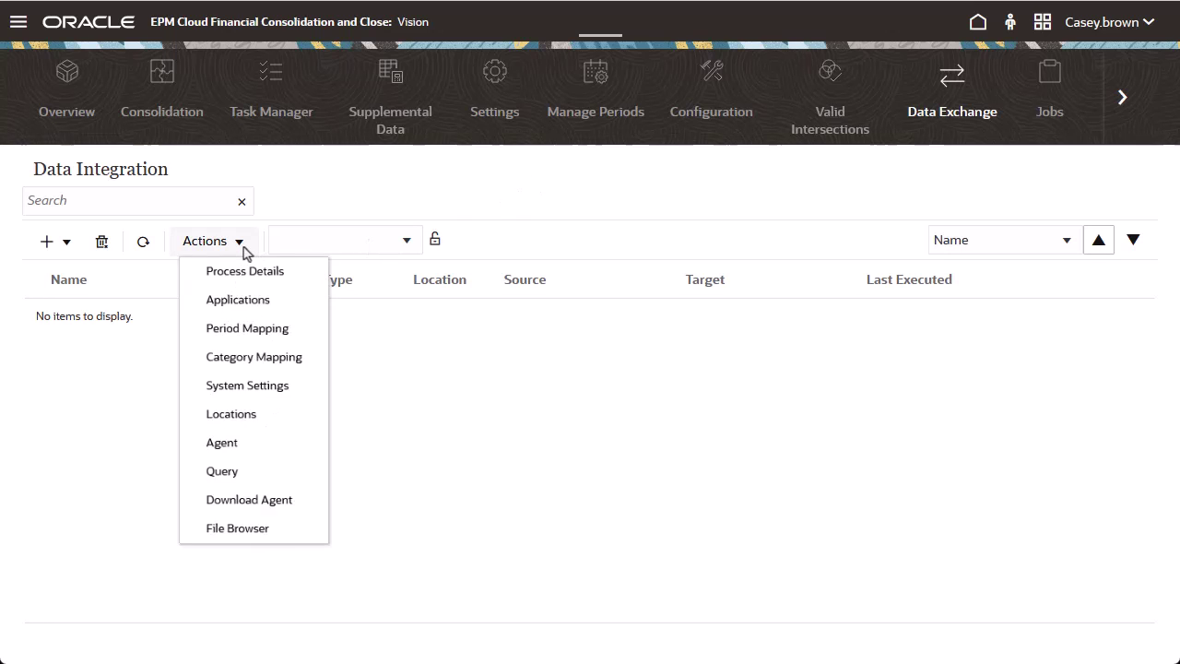
left_click(300, 309)
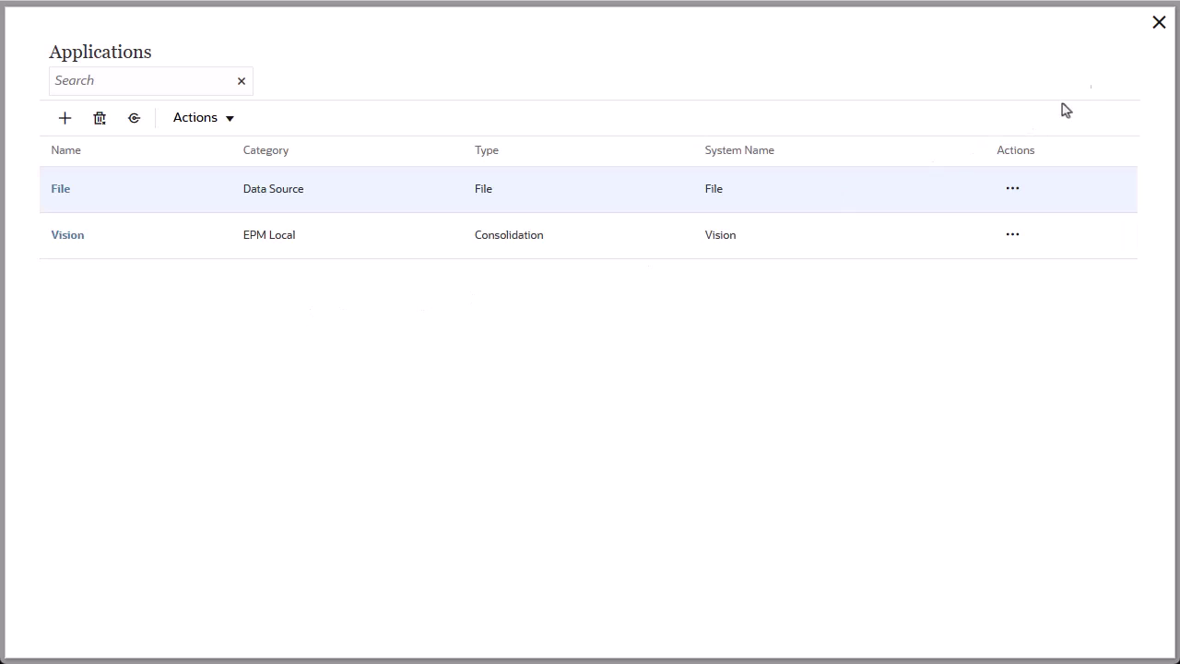
left_click(1157, 28)
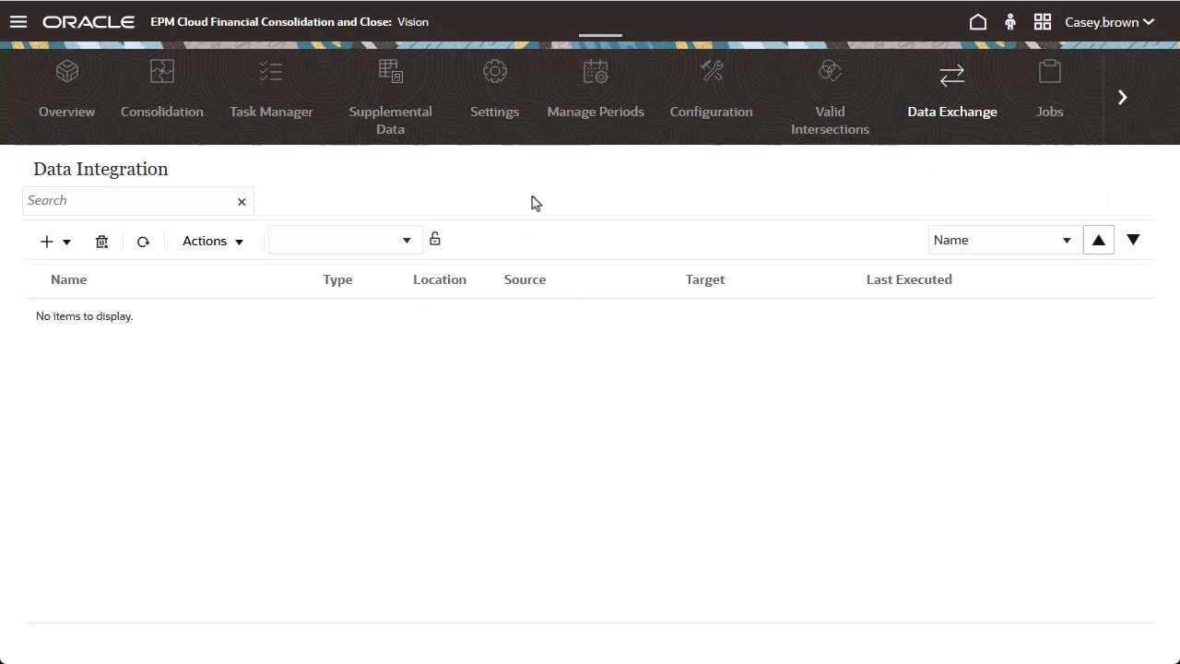
Step: Review the global period mappings and the global category mappings of Data Integration
left_click(245, 239)
left_click(307, 341)
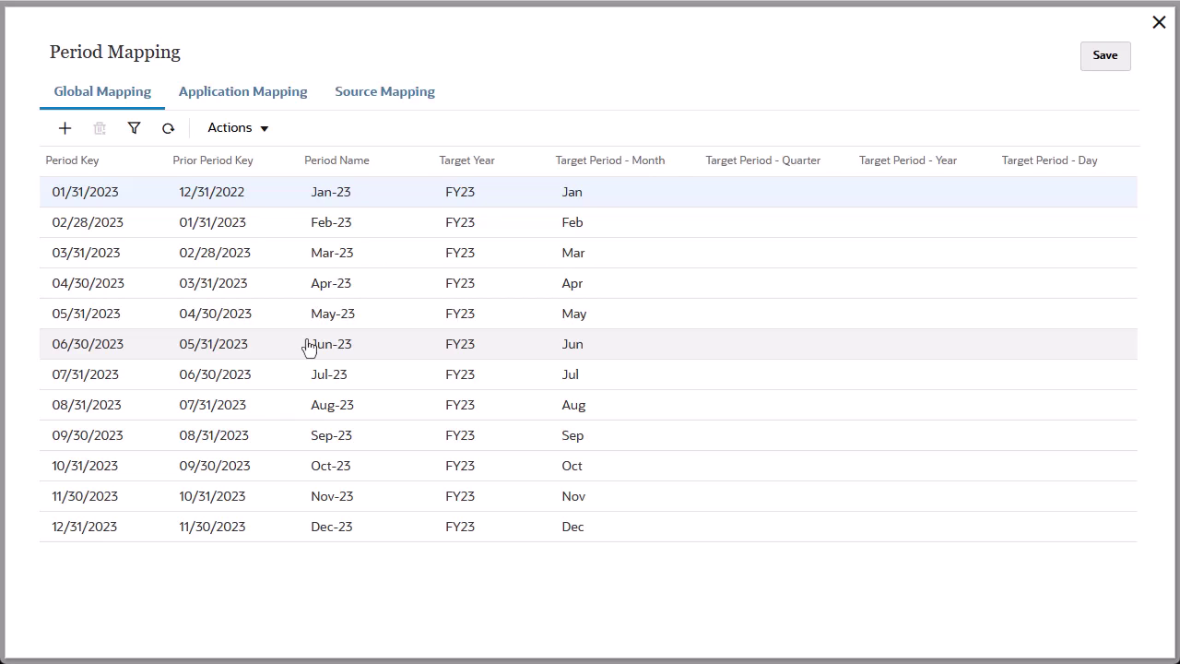
left_click(1158, 24)
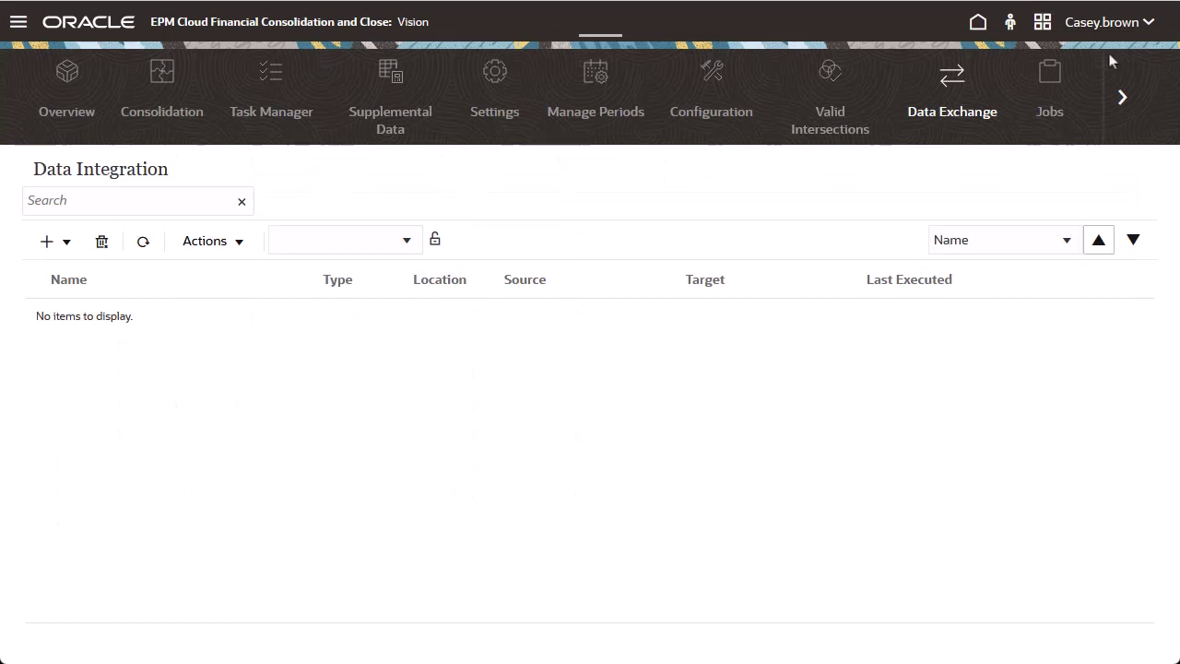
left_click(244, 246)
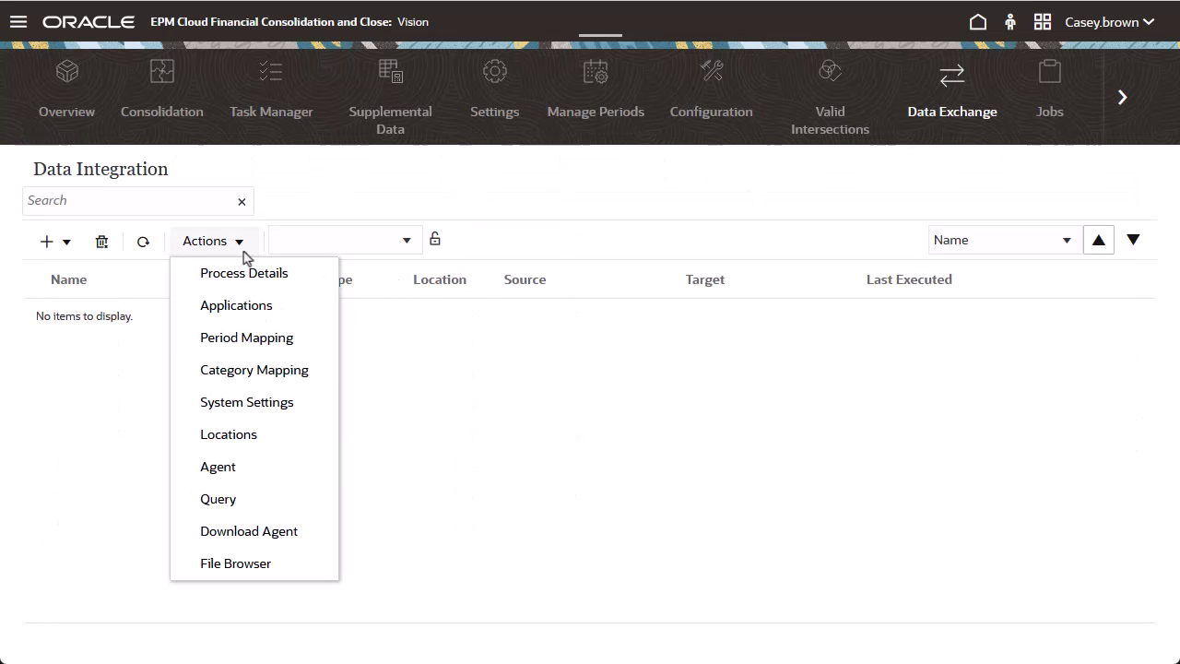
left_click(316, 376)
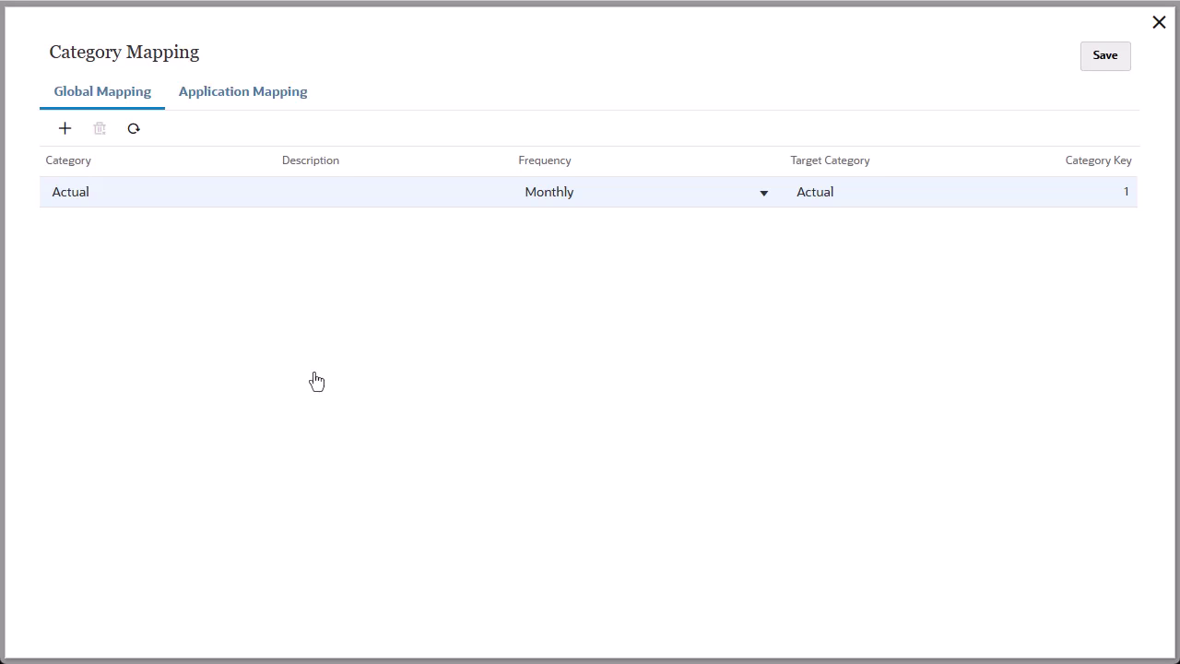
left_click(1159, 24)
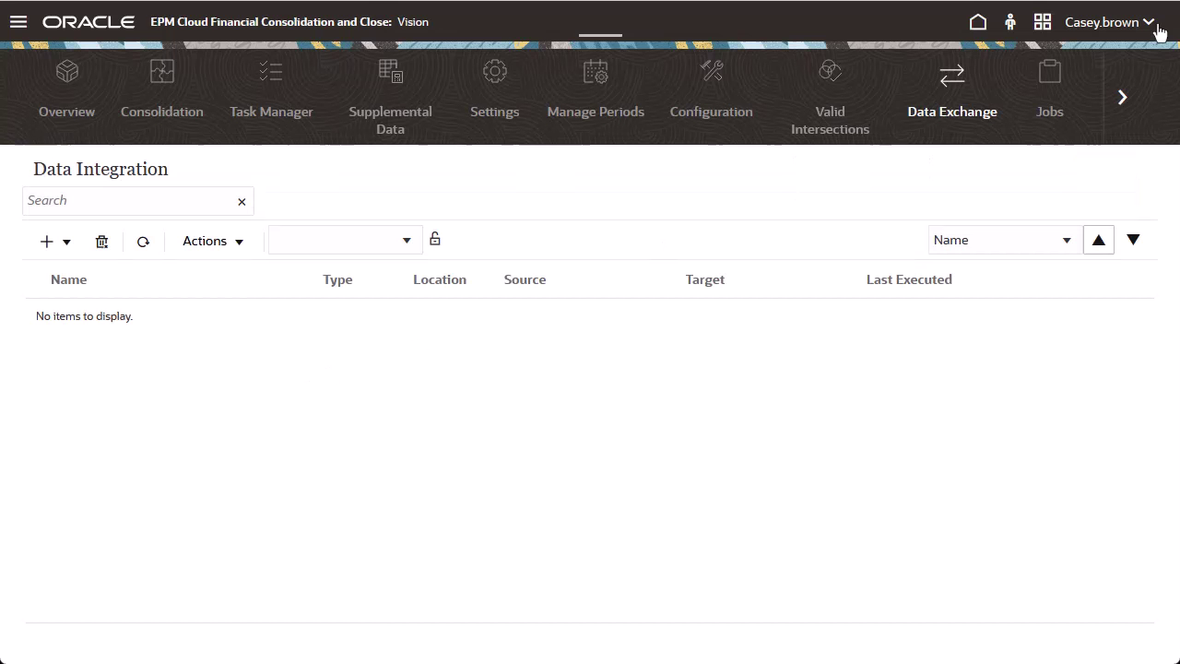
Step: Create a new integration with TrialBalanceFeb2023 as its name, description and location
left_click(46, 242)
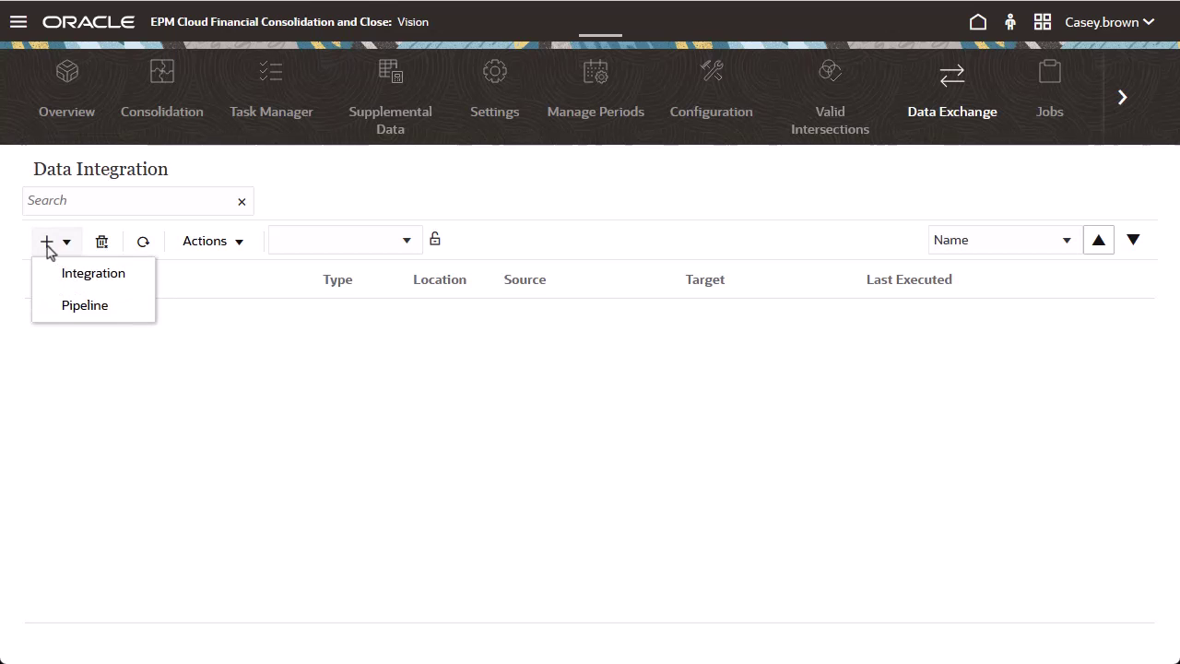
left_click(48, 281)
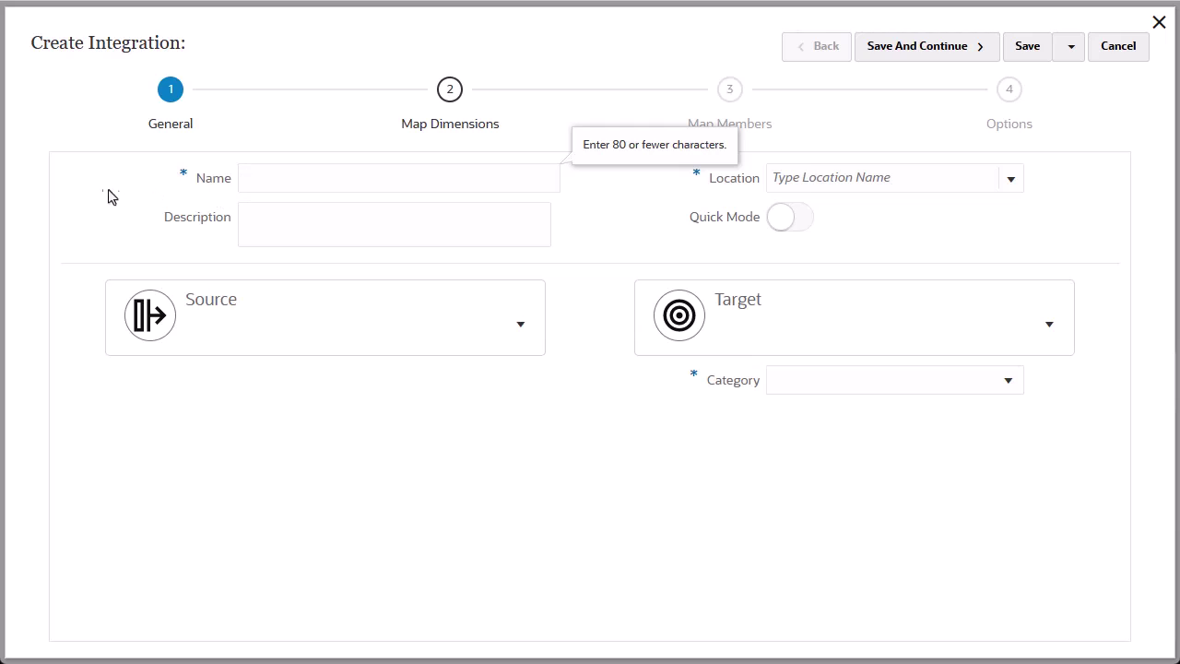
type("TrialBalanceFeb2023")
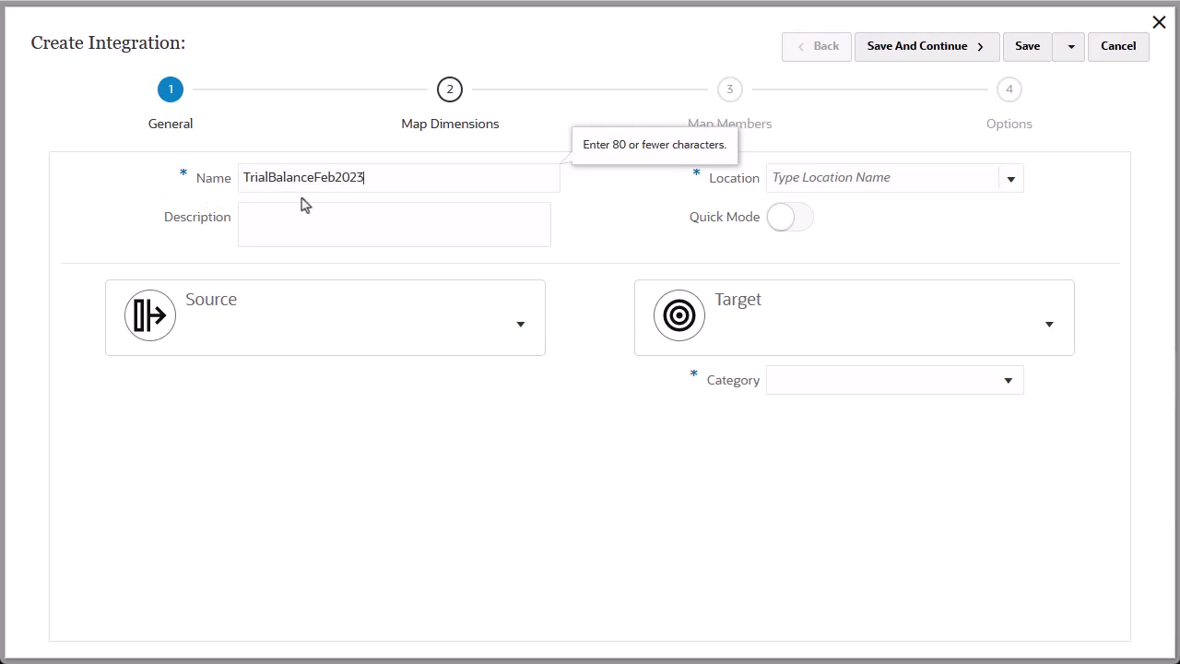
left_click_drag(381, 180, 233, 181)
key("ctrl+c")
left_click(250, 222)
key("ctrl+v")
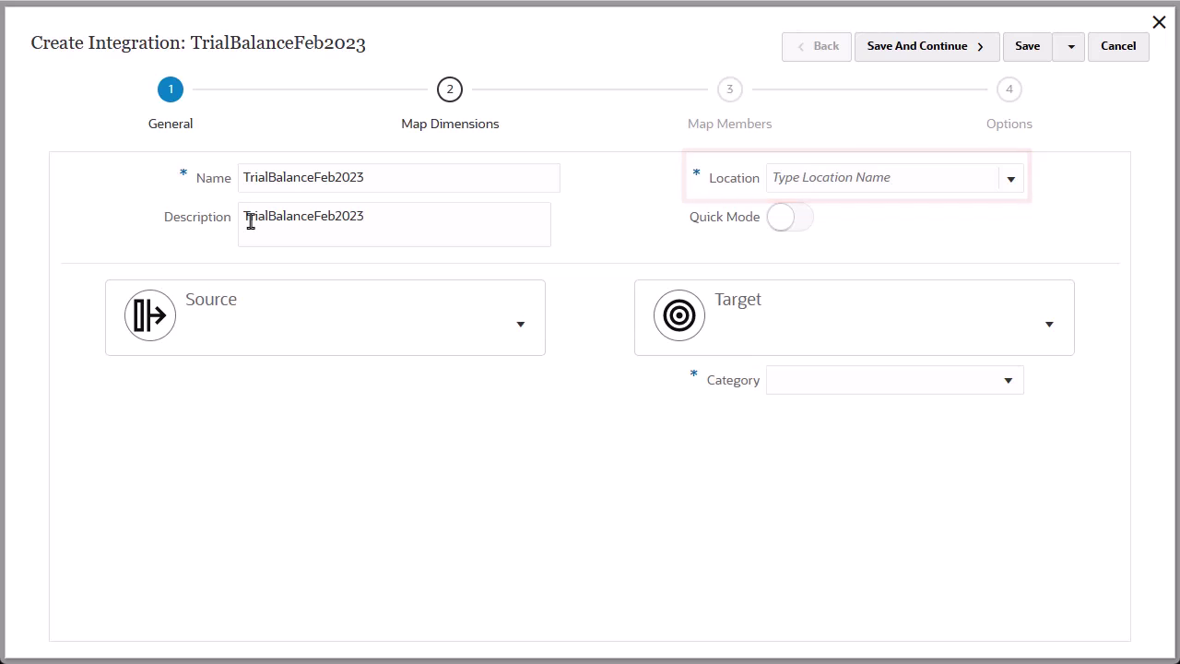
left_click(780, 177)
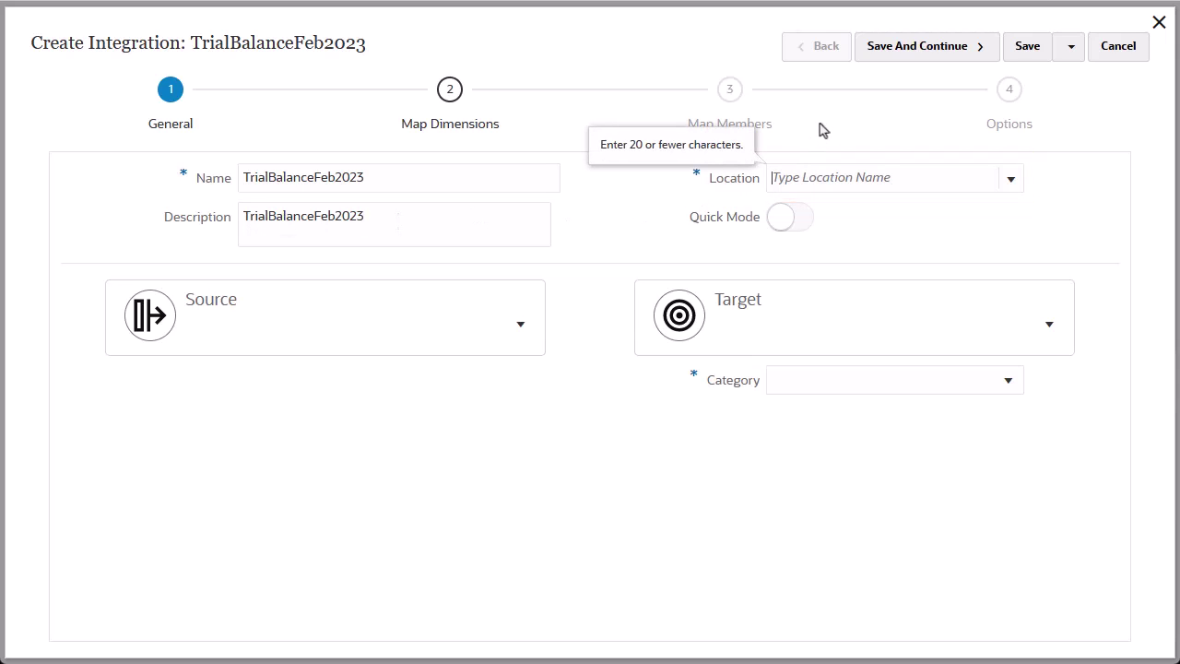
key("ctrl+v")
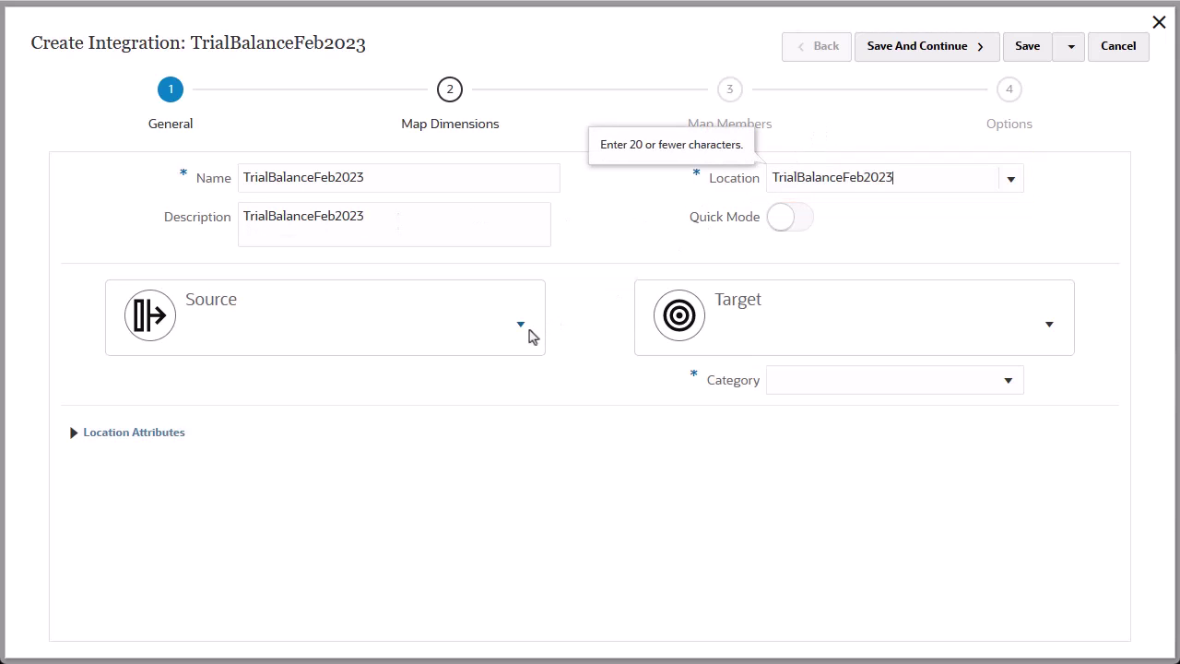
Step: Set the integration's source to File, upload TrialBalanceFeb2023.csv to the inbox folder and select it as the source file
left_click(527, 335)
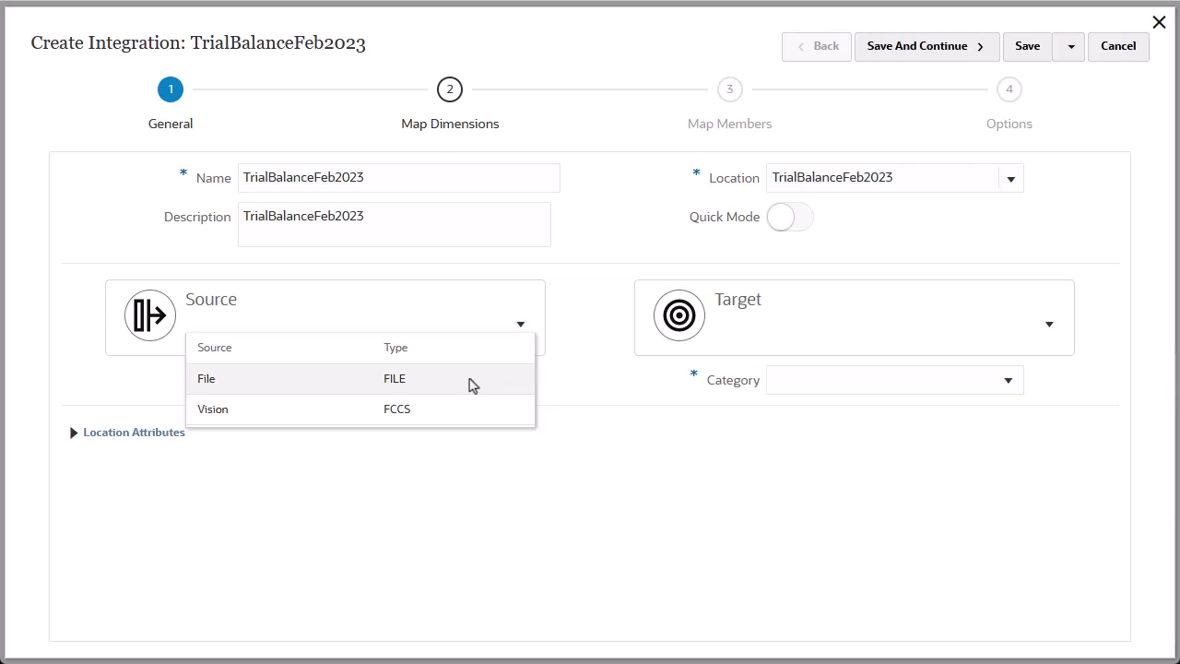
left_click(469, 384)
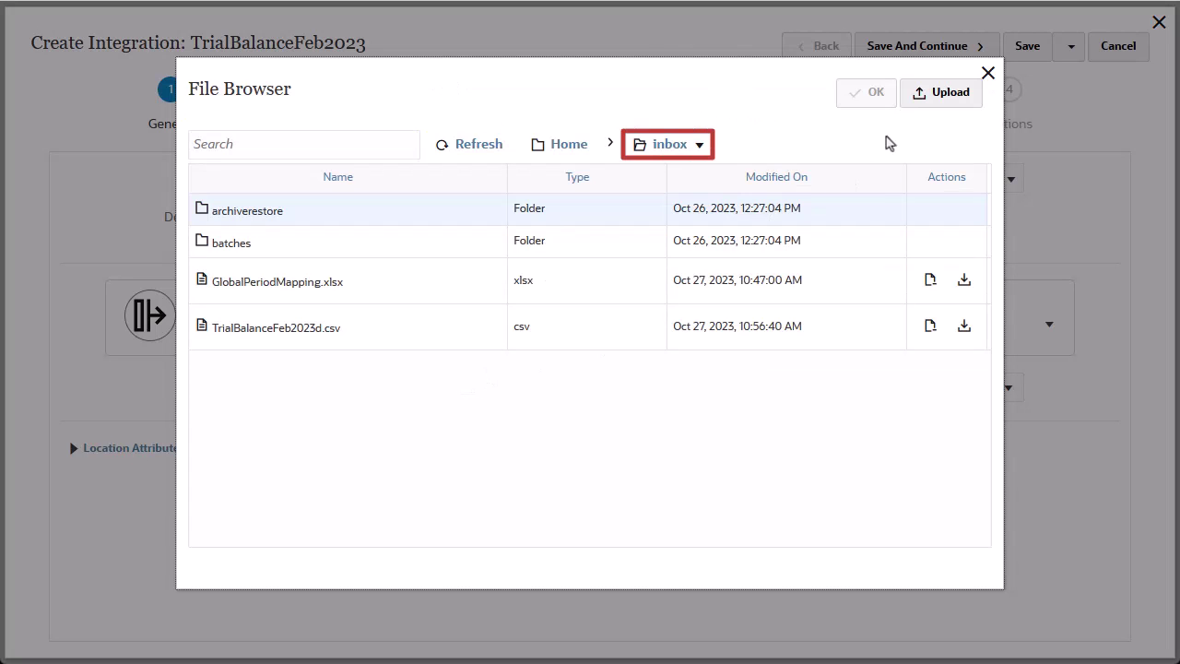
left_click(936, 93)
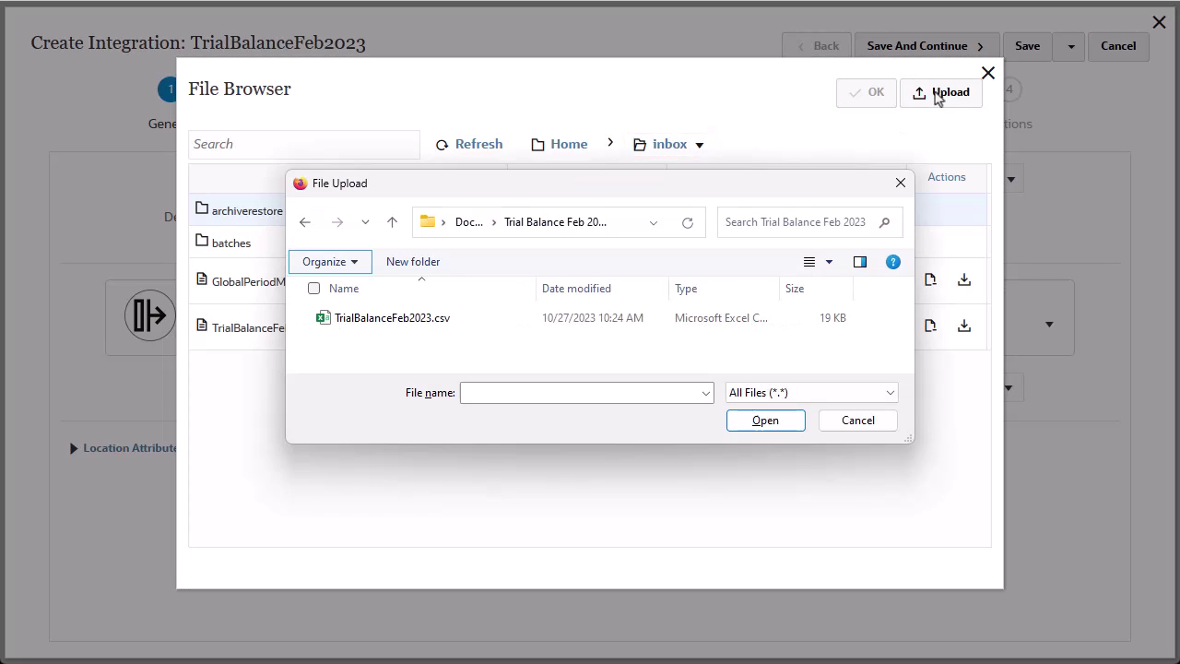
left_click(484, 318)
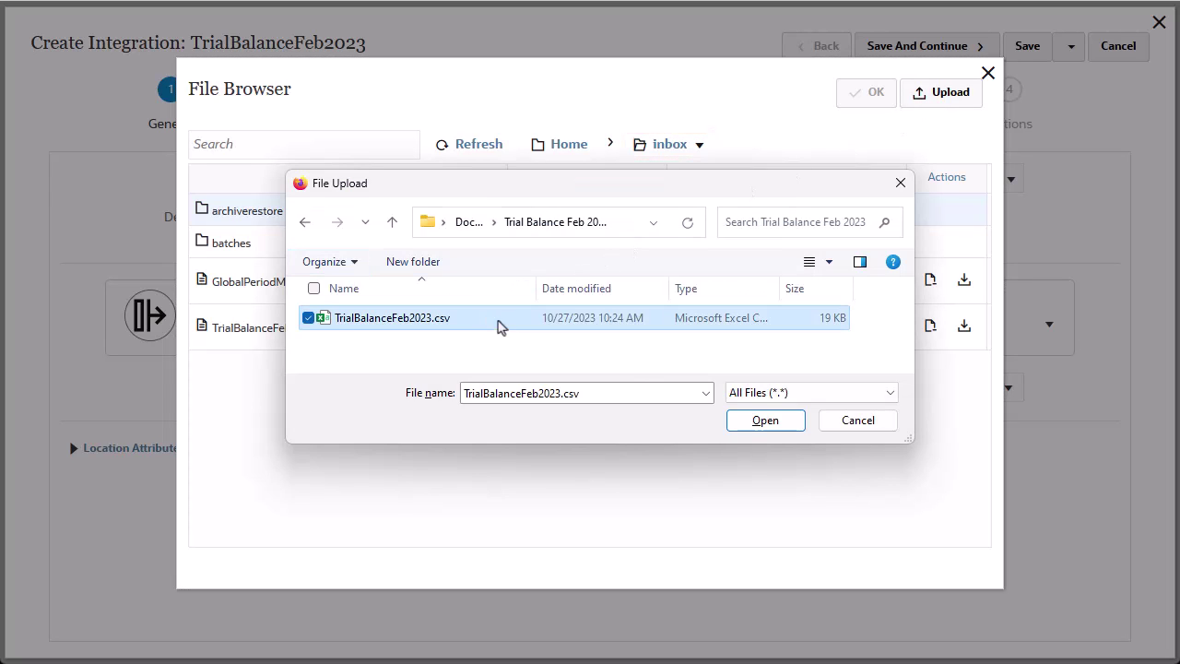
left_click(764, 420)
left_click(474, 339)
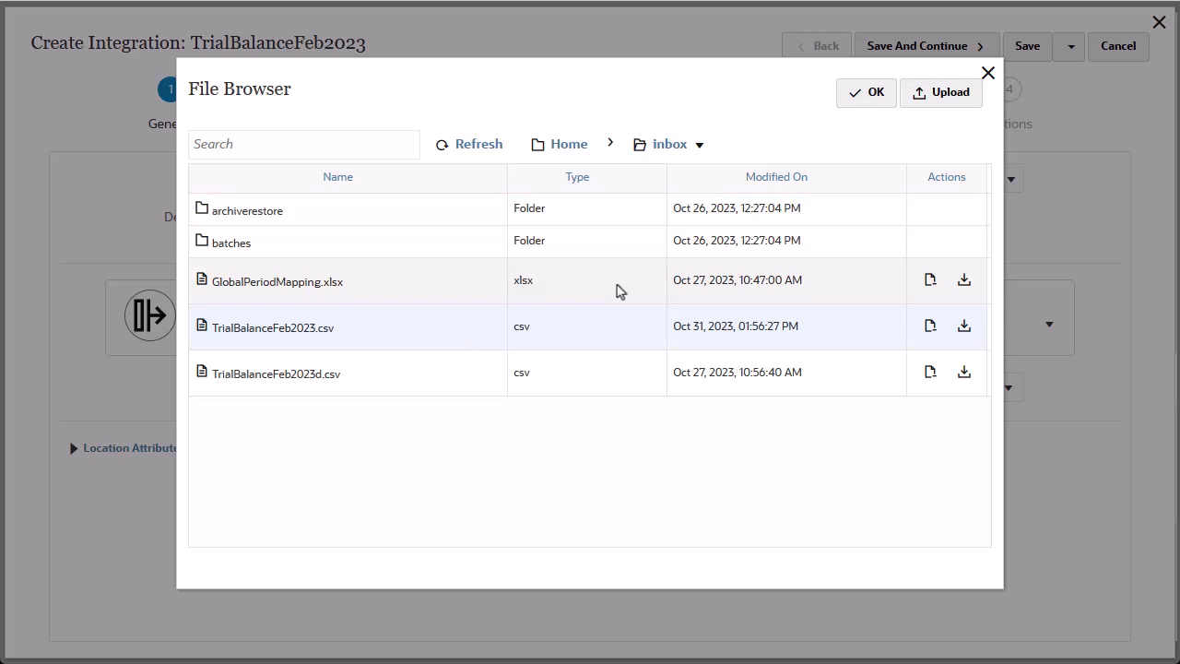
left_click(875, 96)
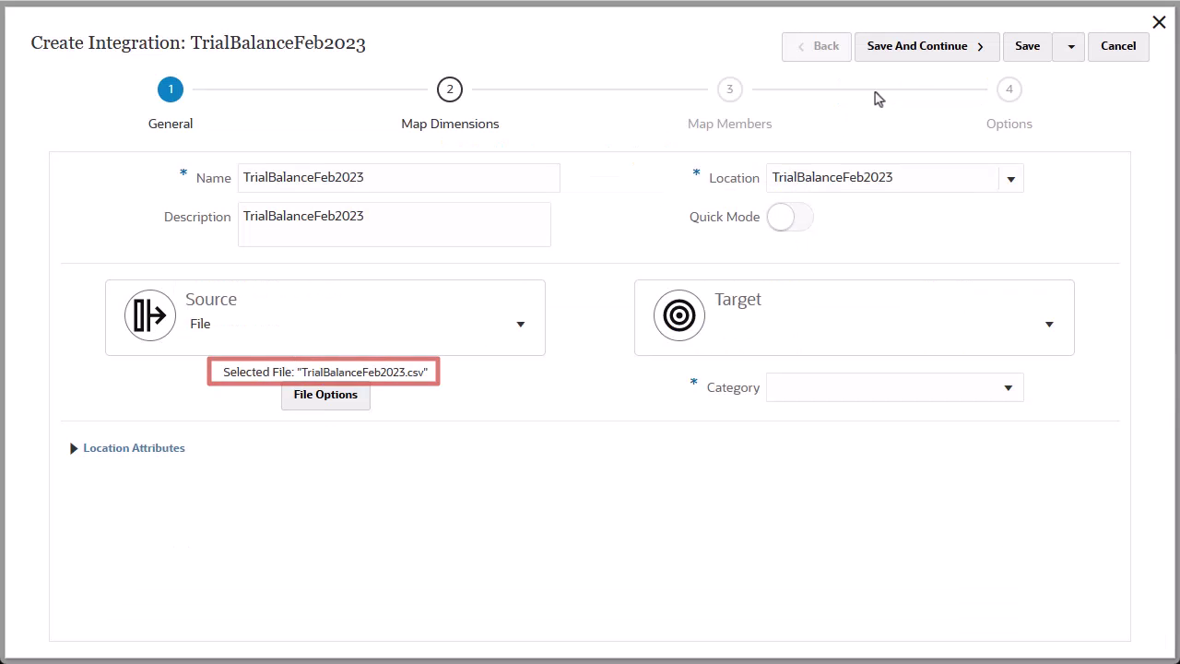
Step: Configure the file import to take column names from the header row starting with Value, Month and Data Type, and finish the file options
left_click(341, 400)
left_click(554, 376)
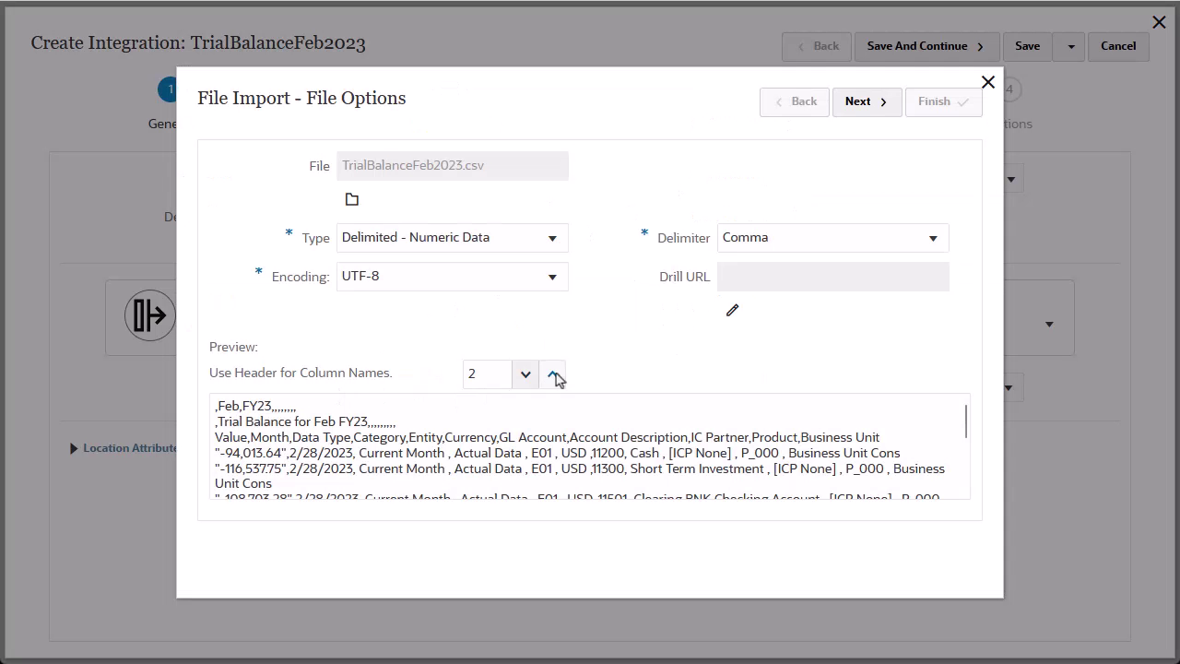
left_click(868, 108)
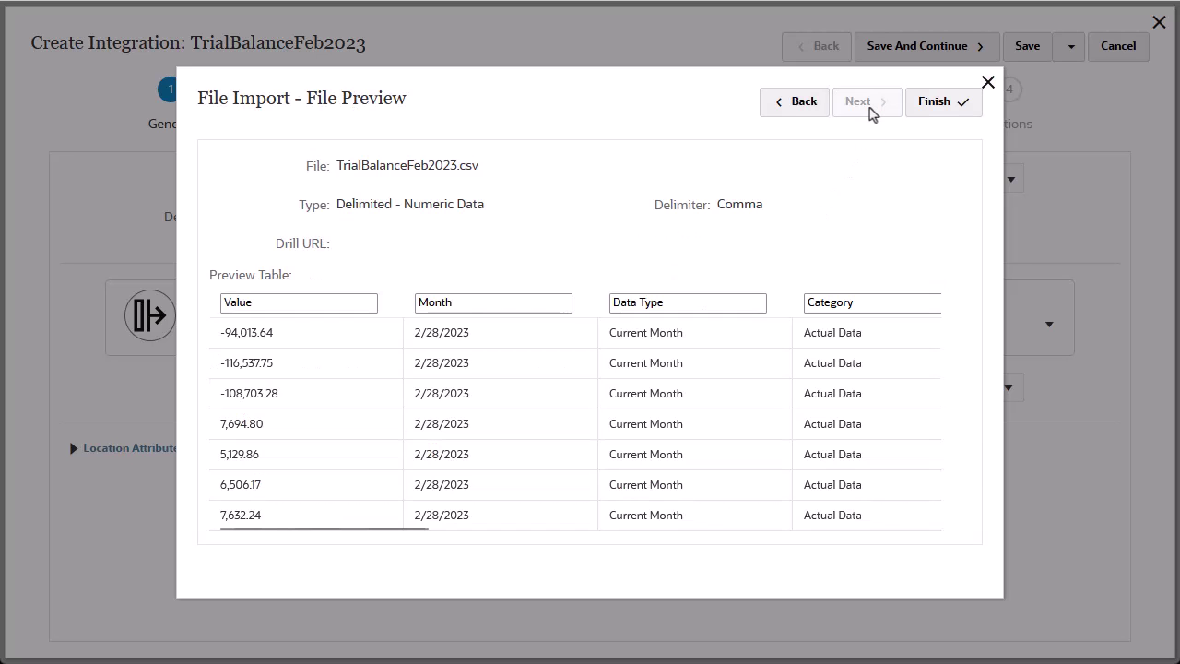
left_click(935, 103)
Step: Set the integration's target to Vision, then save the general settings and continue to dimension mapping
left_click(1047, 324)
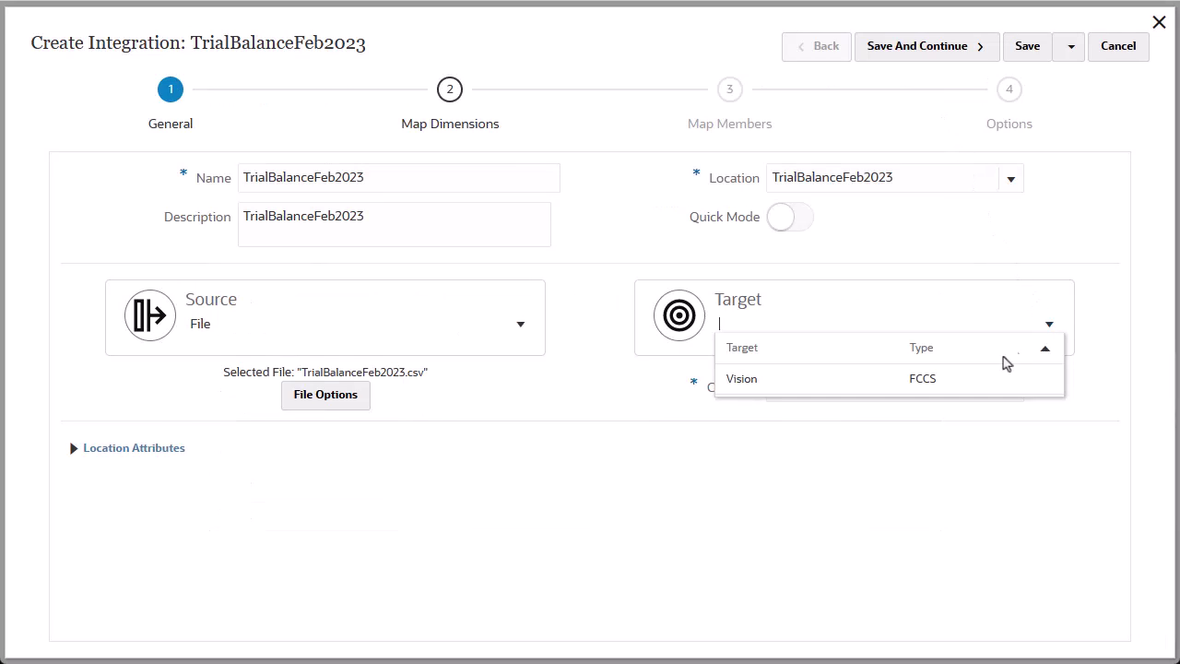
left_click(972, 387)
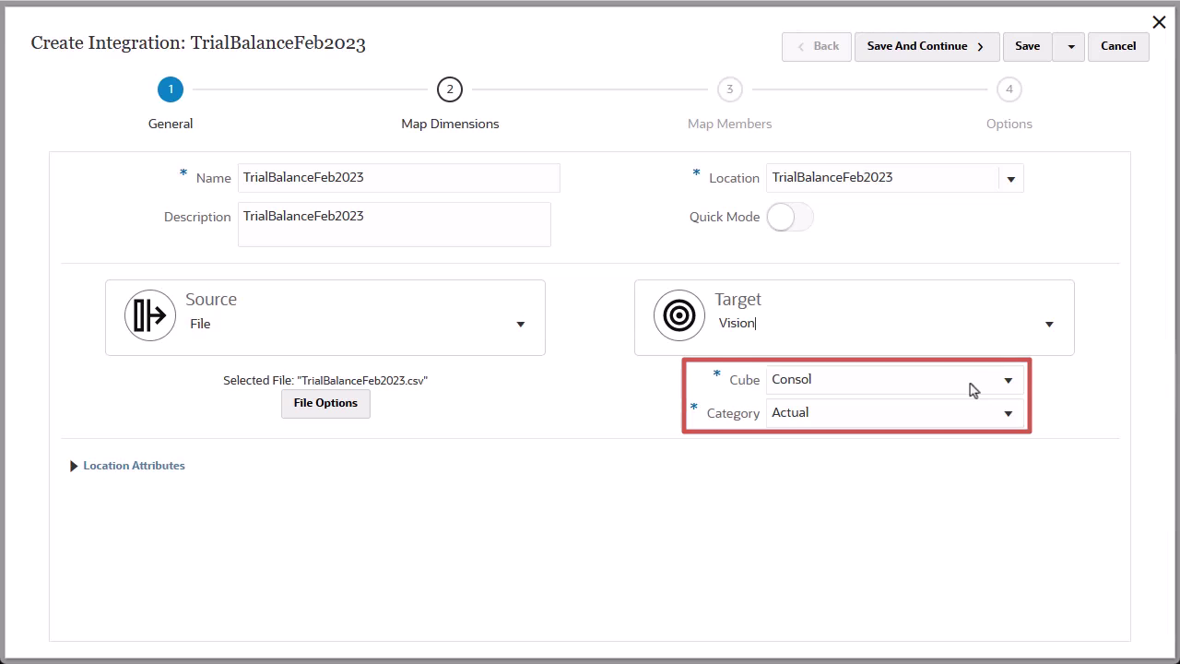
left_click(918, 48)
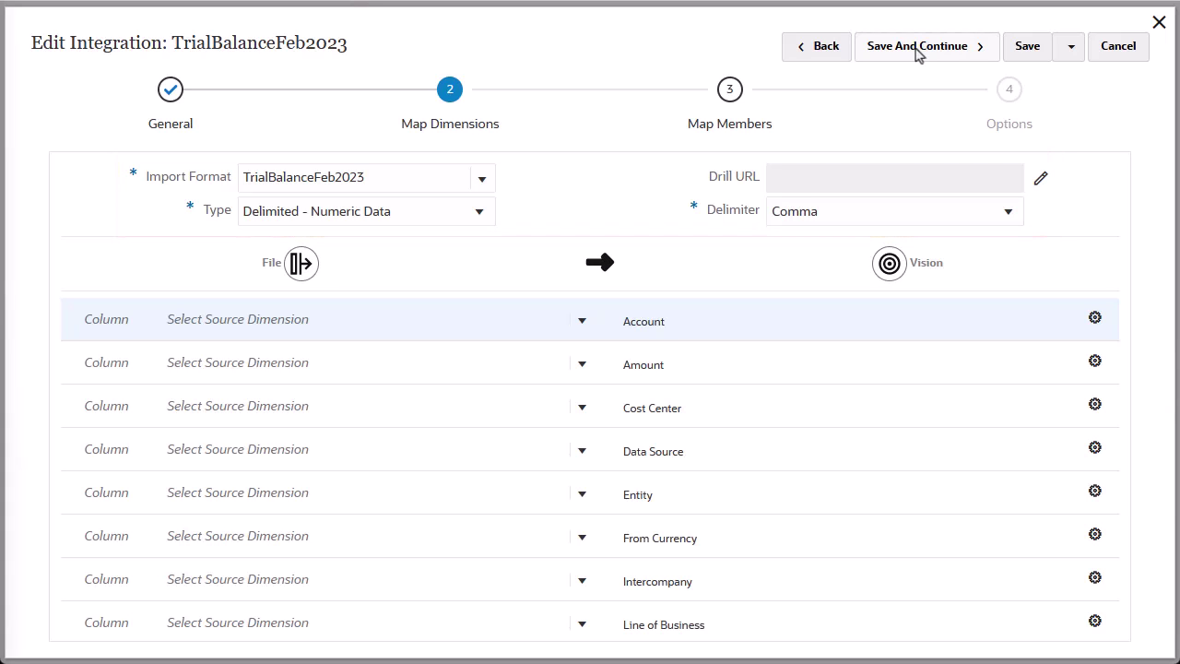
Step: Map GL Account to Account, Value to Amount, and Entity, Currency, IC Partner, Business Unit and Product to their corresponding target dimensions
left_click(528, 320)
left_click(261, 498)
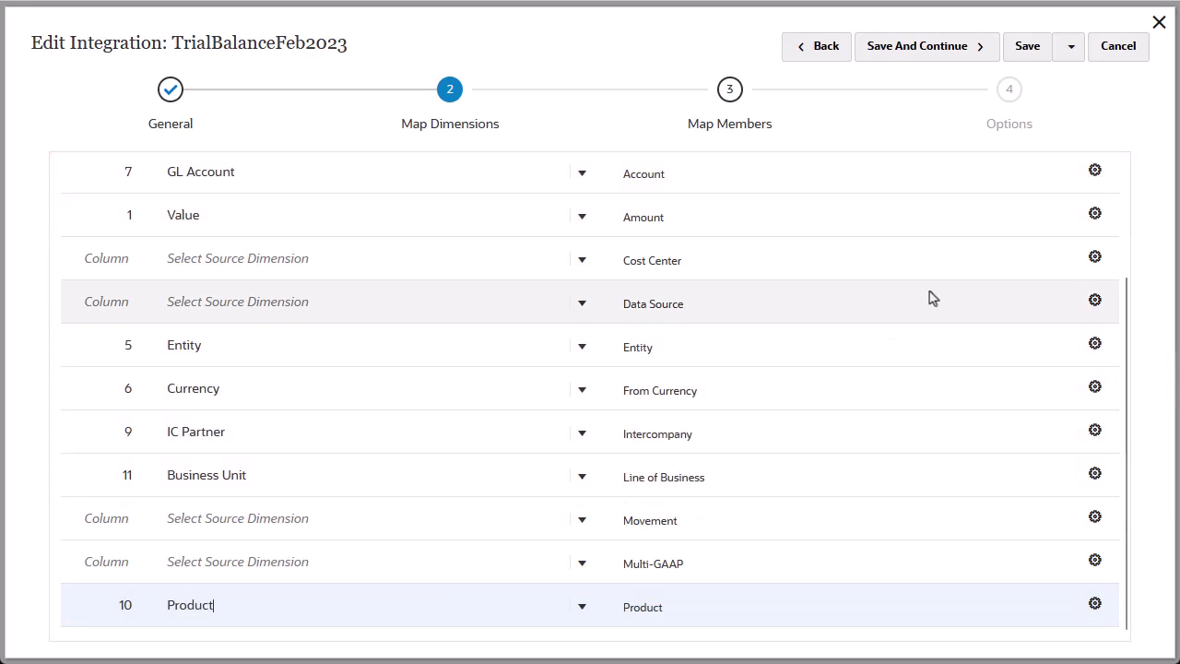
Step: Review the expression types available for the Account dimension's target expression and close it without defining one
left_click(1096, 172)
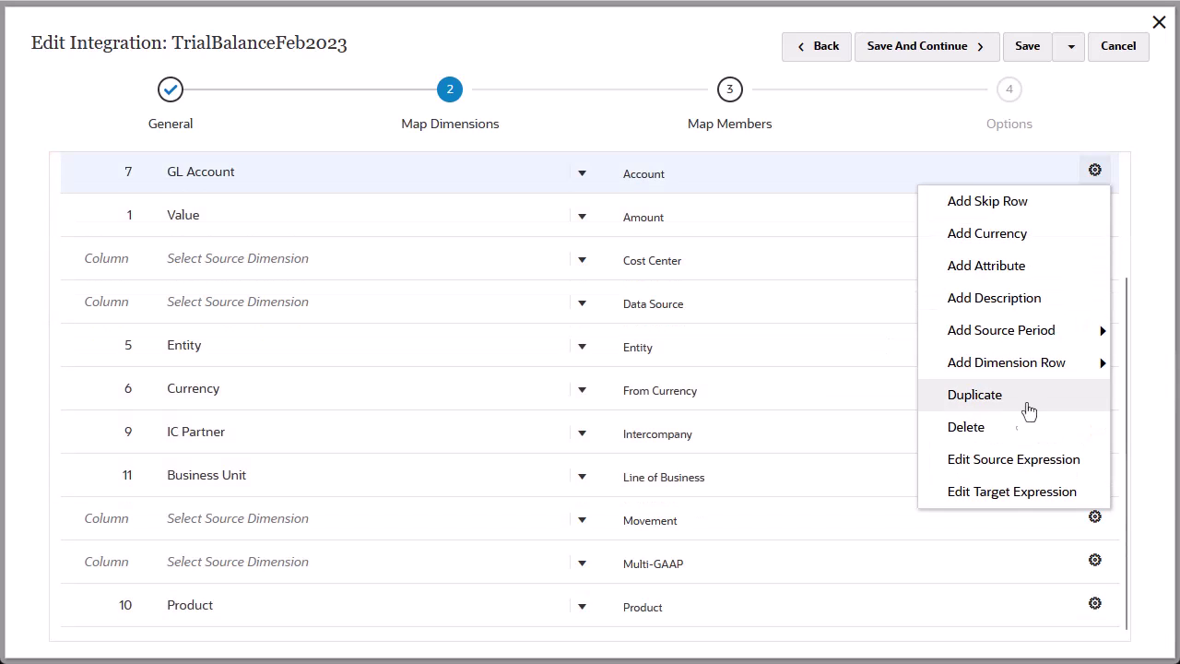
left_click(1001, 490)
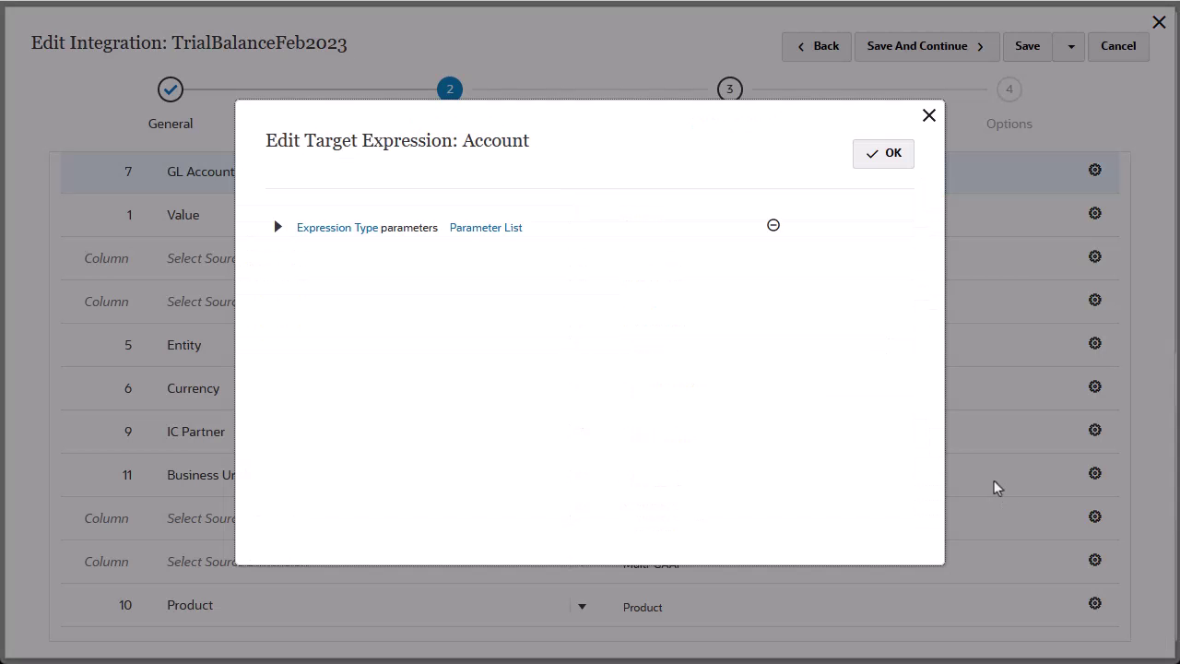
left_click(350, 231)
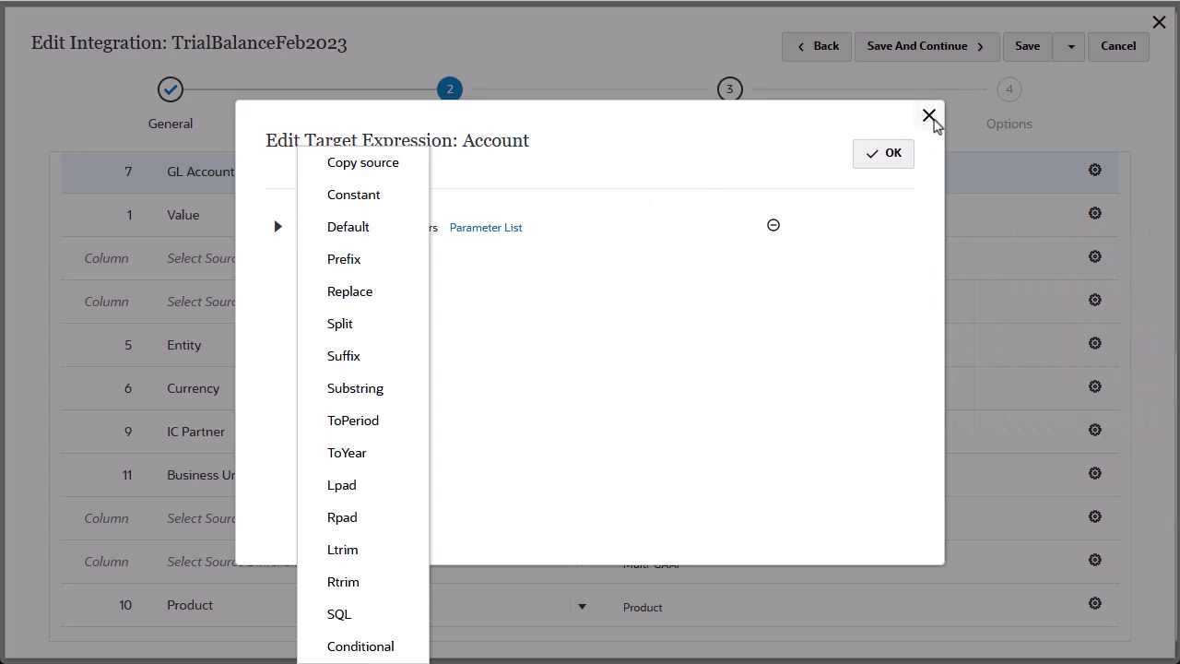
left_click(930, 116)
Step: Save the dimension mappings, continue to member mapping, and choose Entity as the dimension to map
left_click(926, 48)
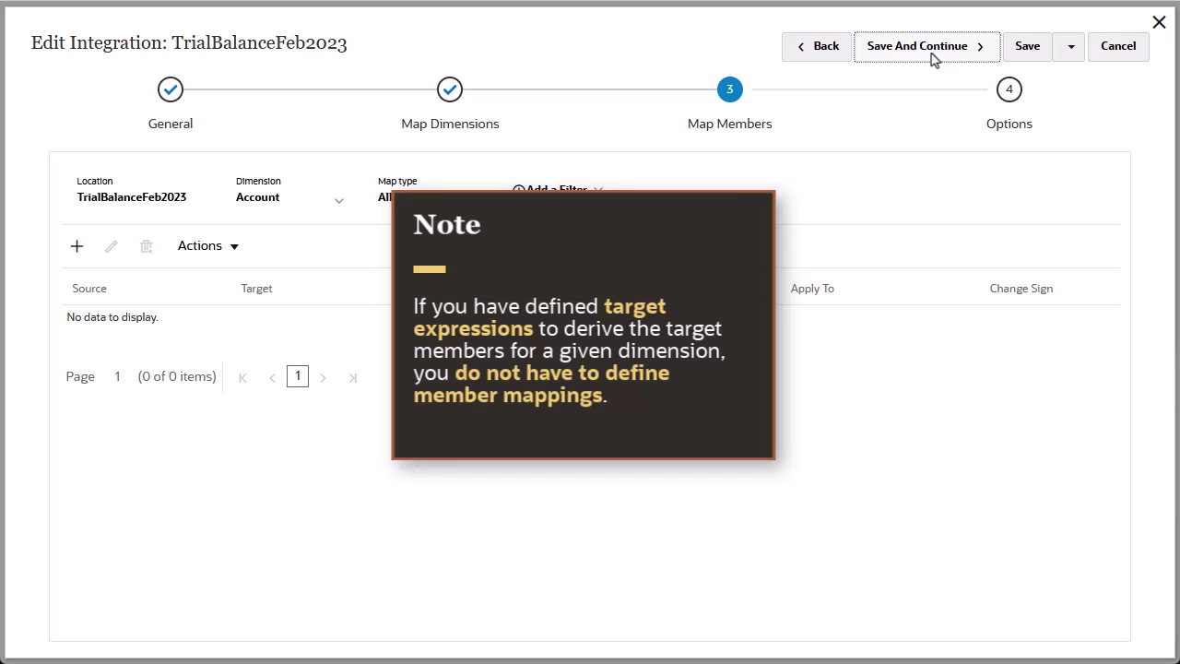
left_click(339, 201)
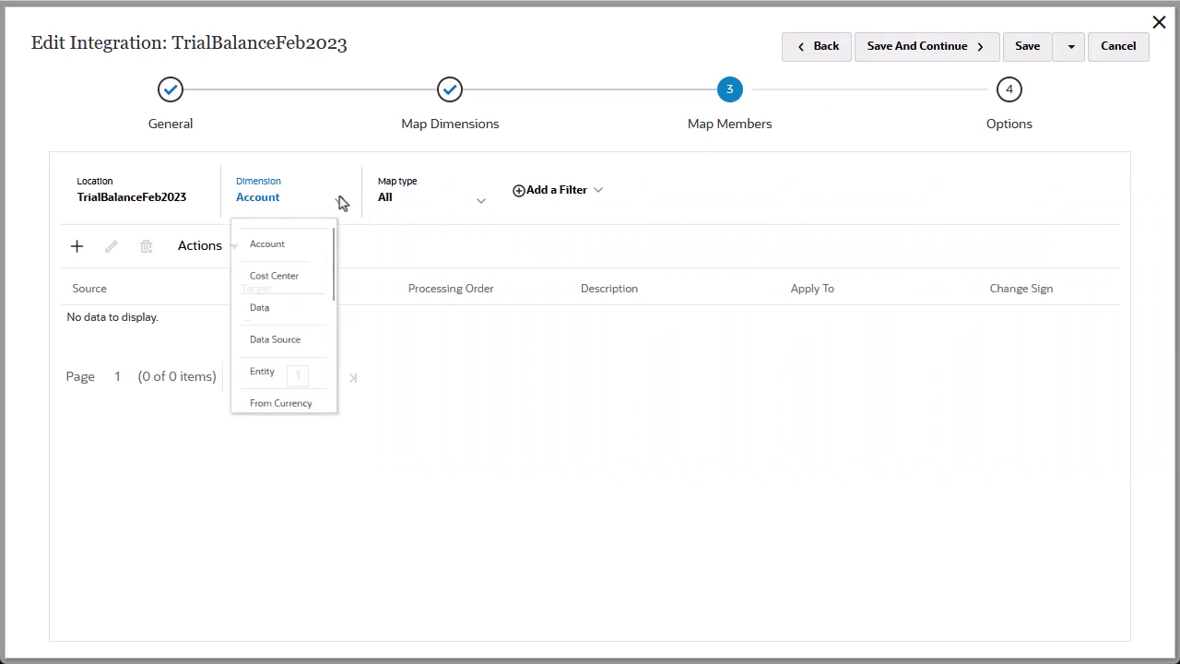
left_click(288, 410)
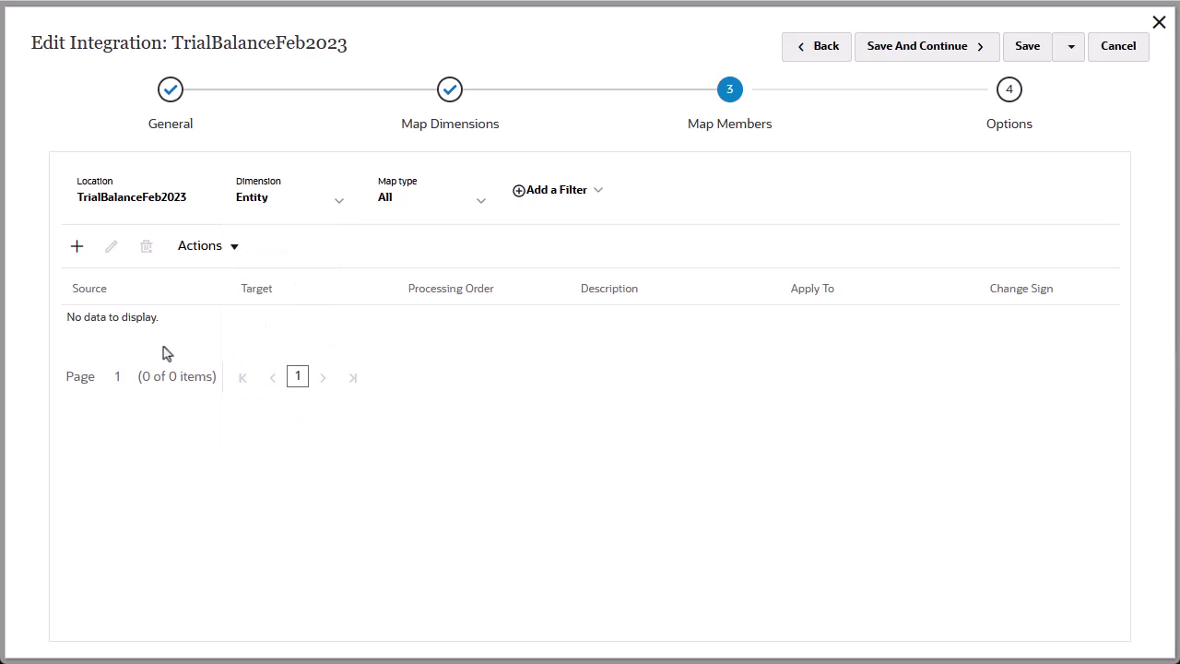
Step: Add an explicit Entity member mapping from source E01 to target North
left_click(79, 255)
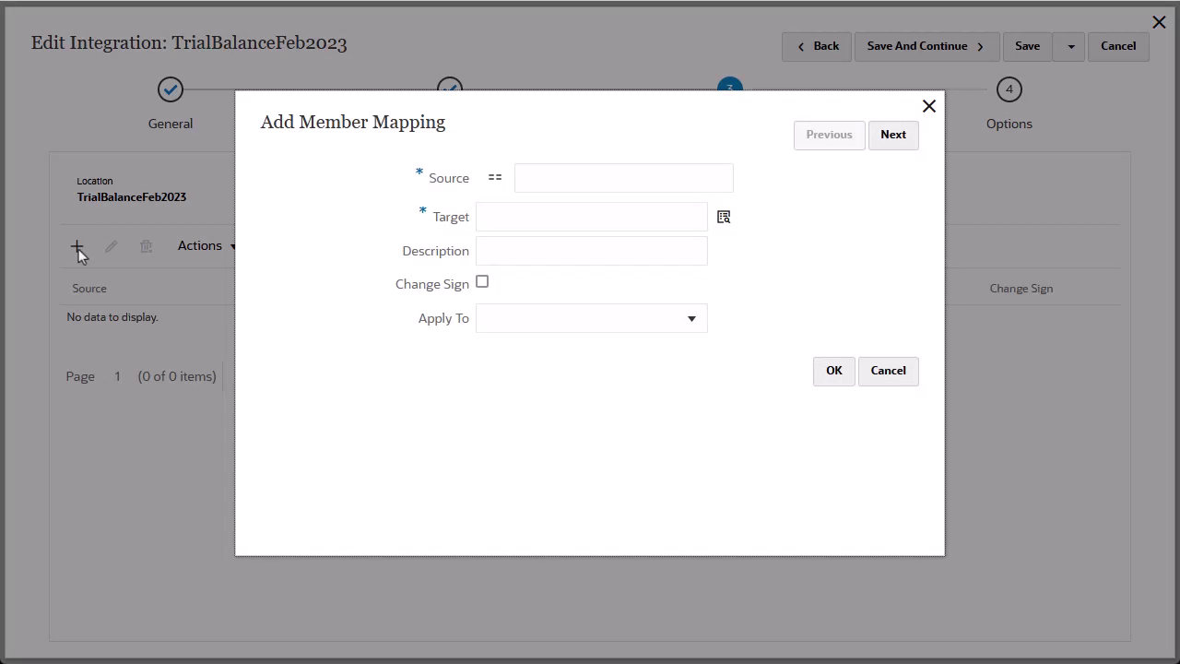
left_click(495, 181)
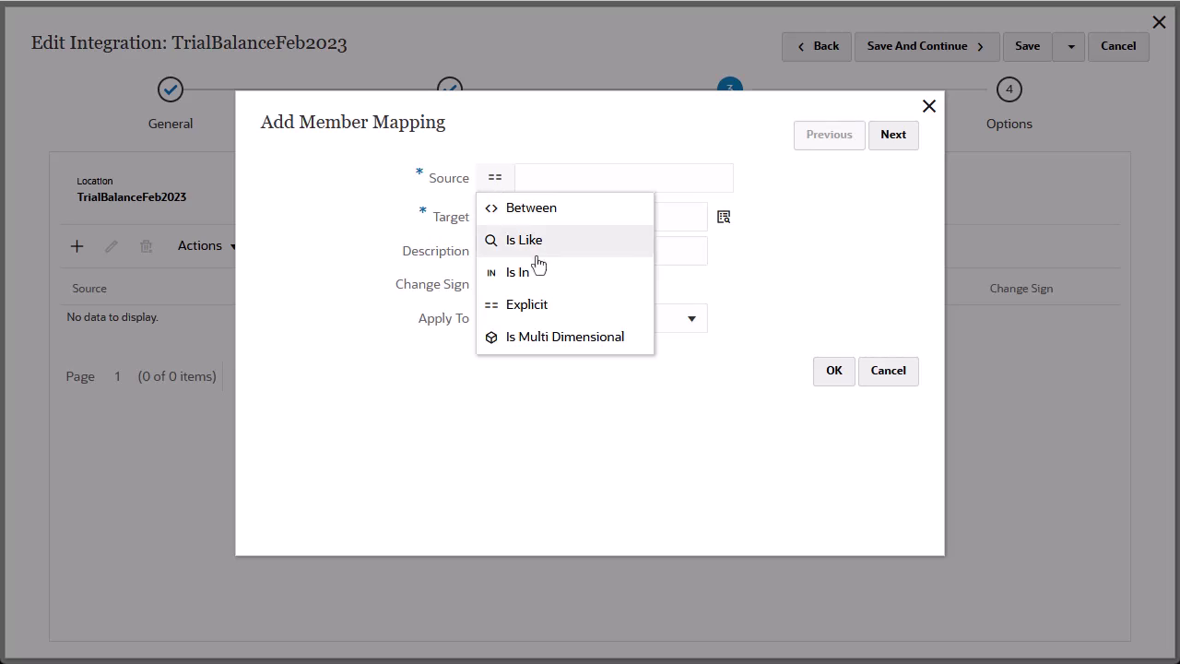
left_click(566, 305)
left_click(552, 181)
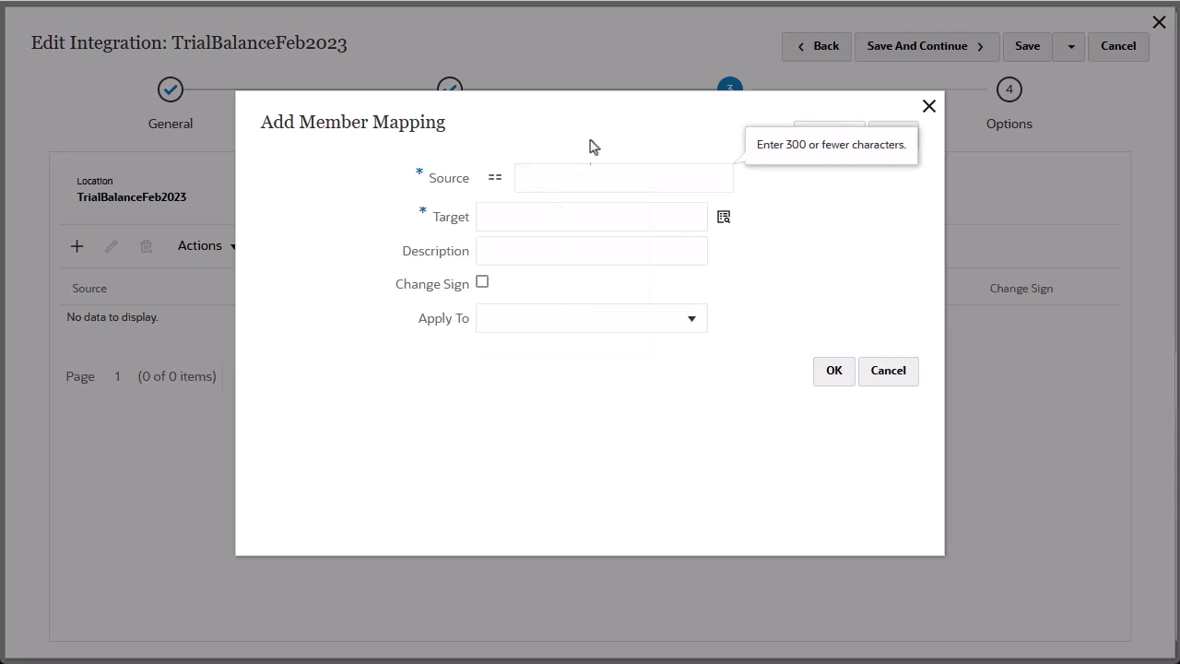
type("E01")
left_click(501, 216)
type("North")
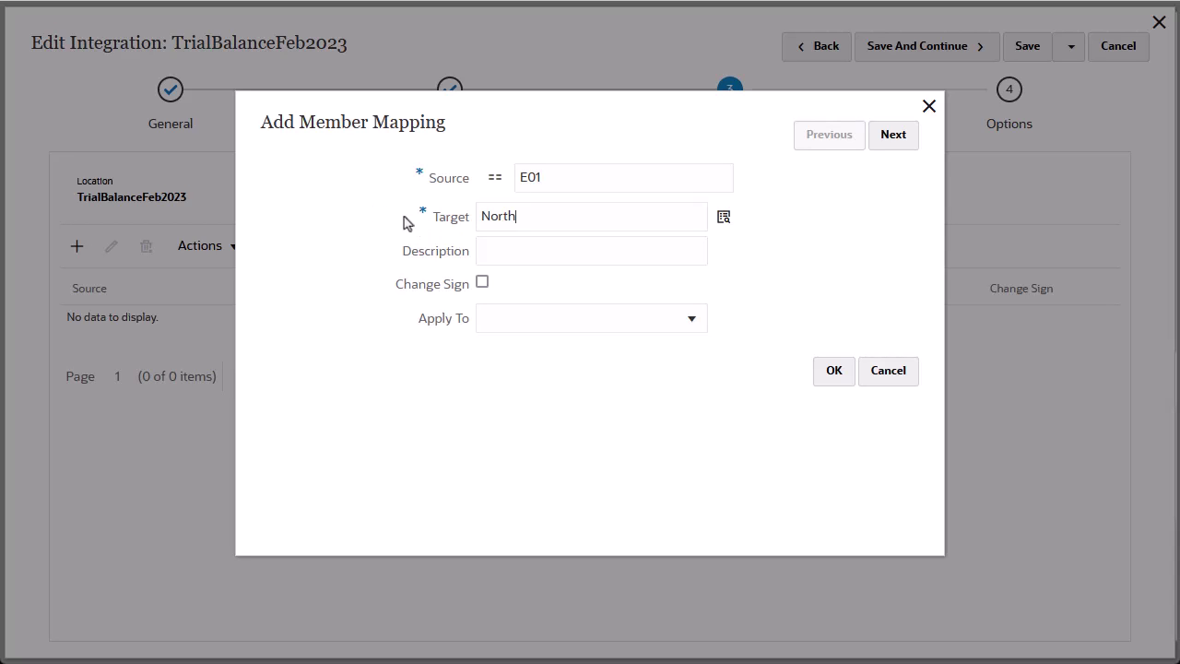
left_click(833, 371)
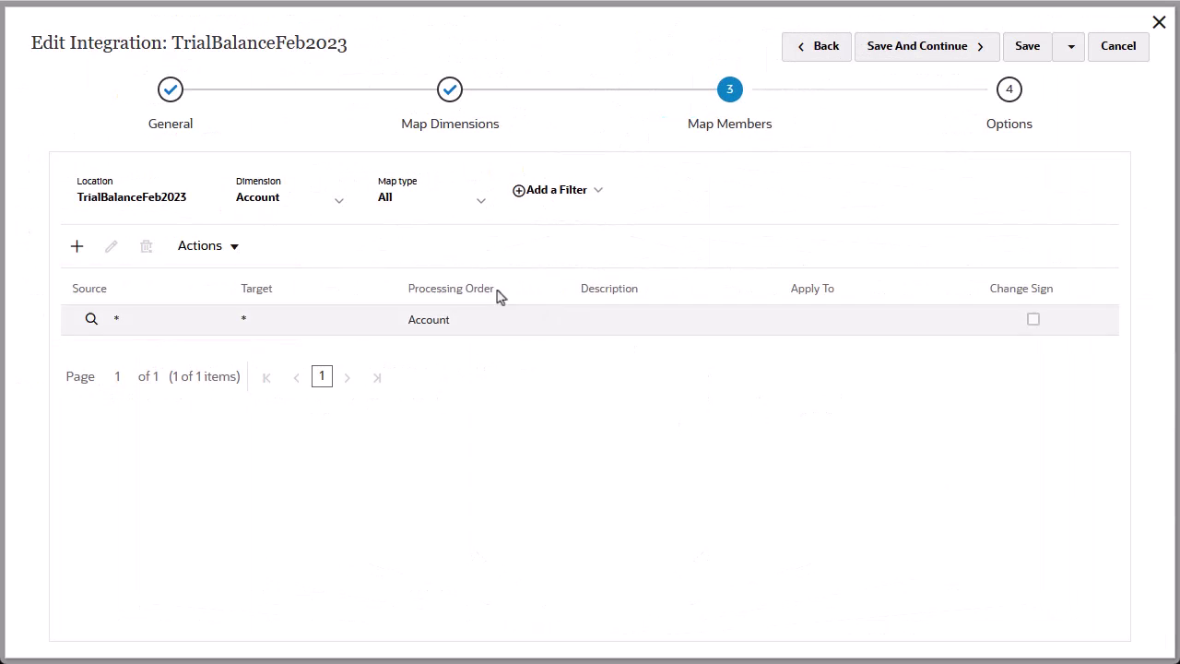
Step: Examine the member mappings defined for the Movement dimension
left_click(337, 207)
left_click_drag(343, 240, 345, 384)
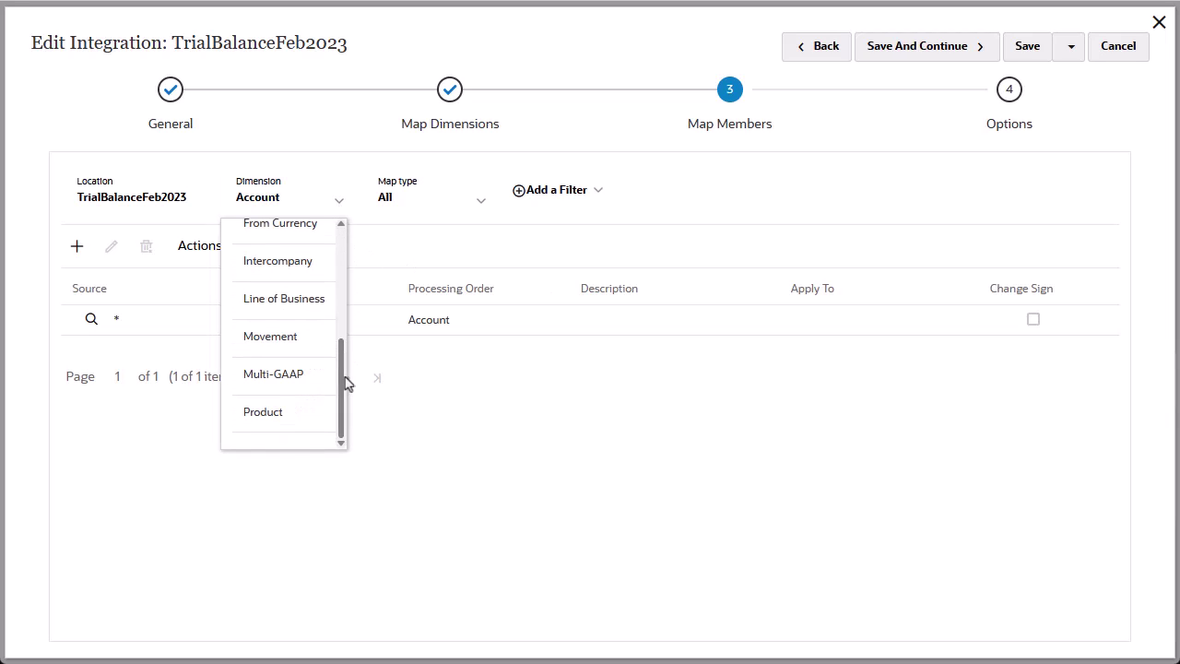
left_click(310, 345)
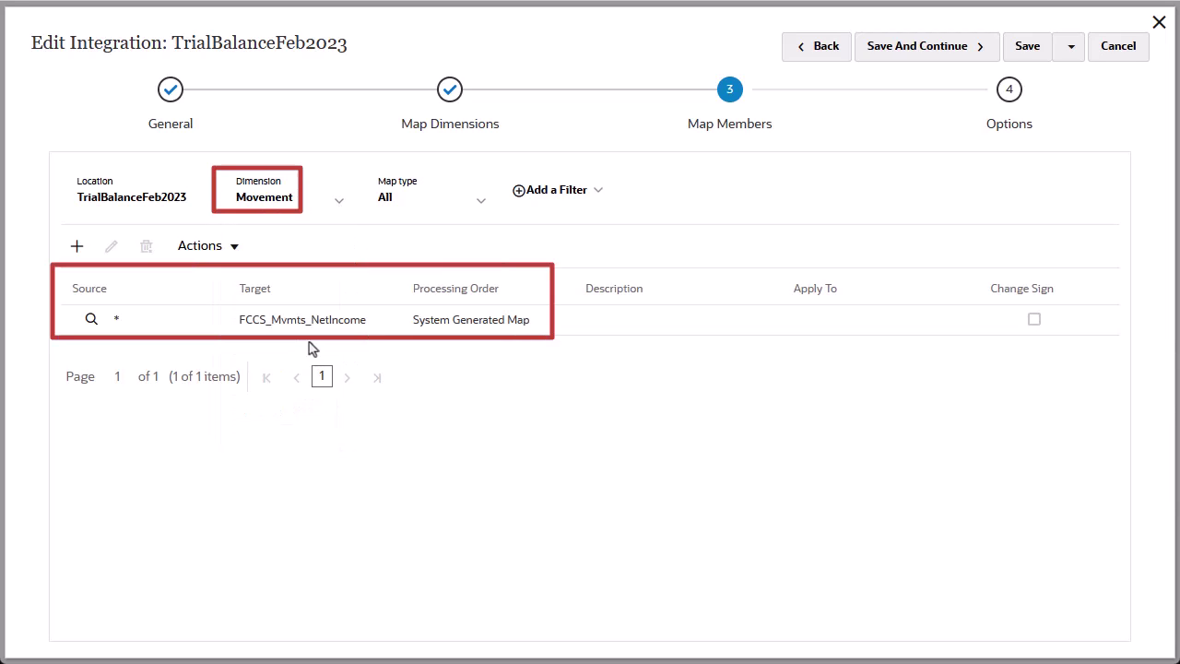
Step: Save the member mappings, continue to the integration options, then save the integration and return to the integration list
left_click(923, 56)
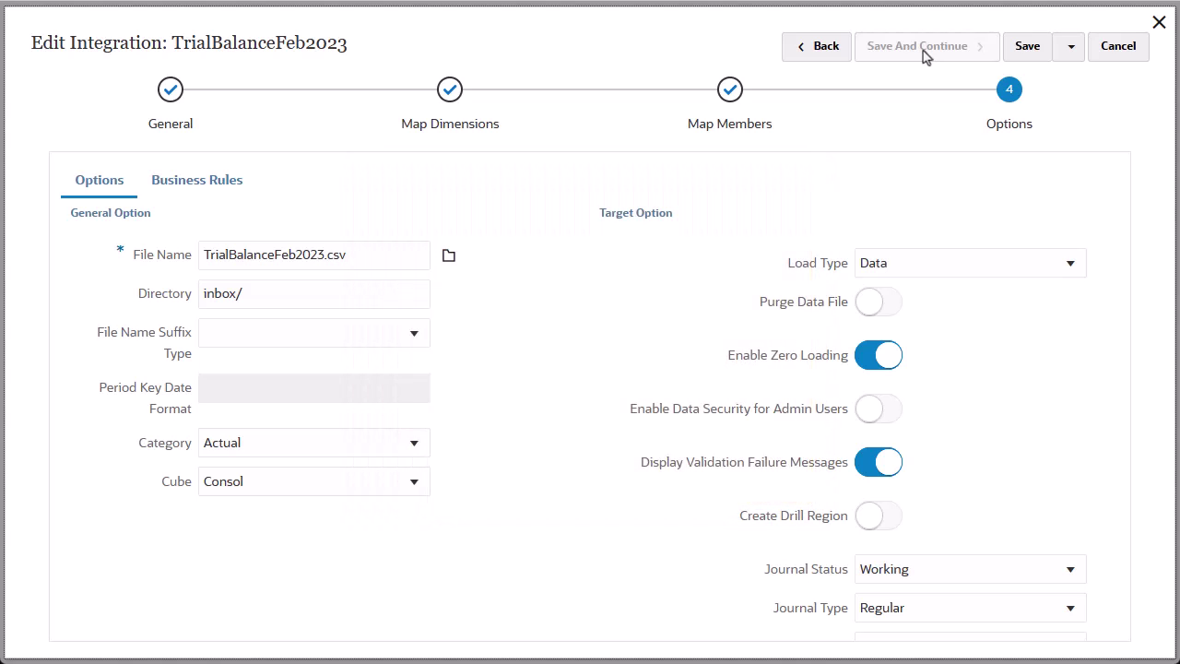
left_click(1072, 54)
left_click(1067, 79)
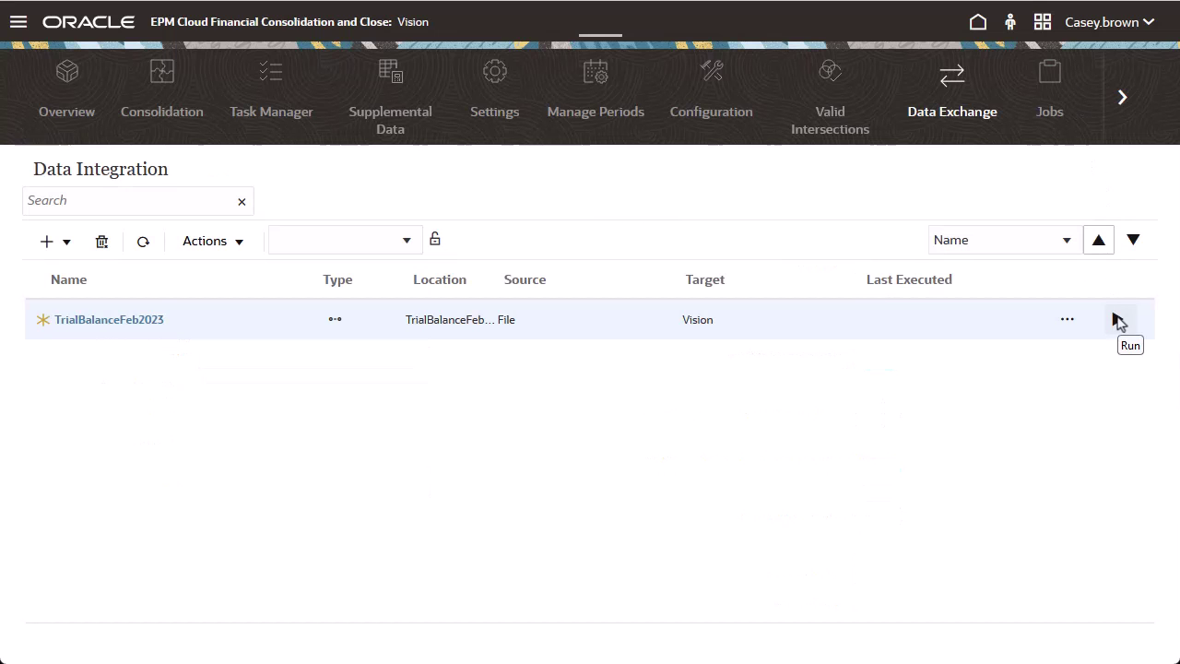
Step: Run the TrialBalanceFeb2023 integration with Feb-23 as the start period
left_click(1118, 320)
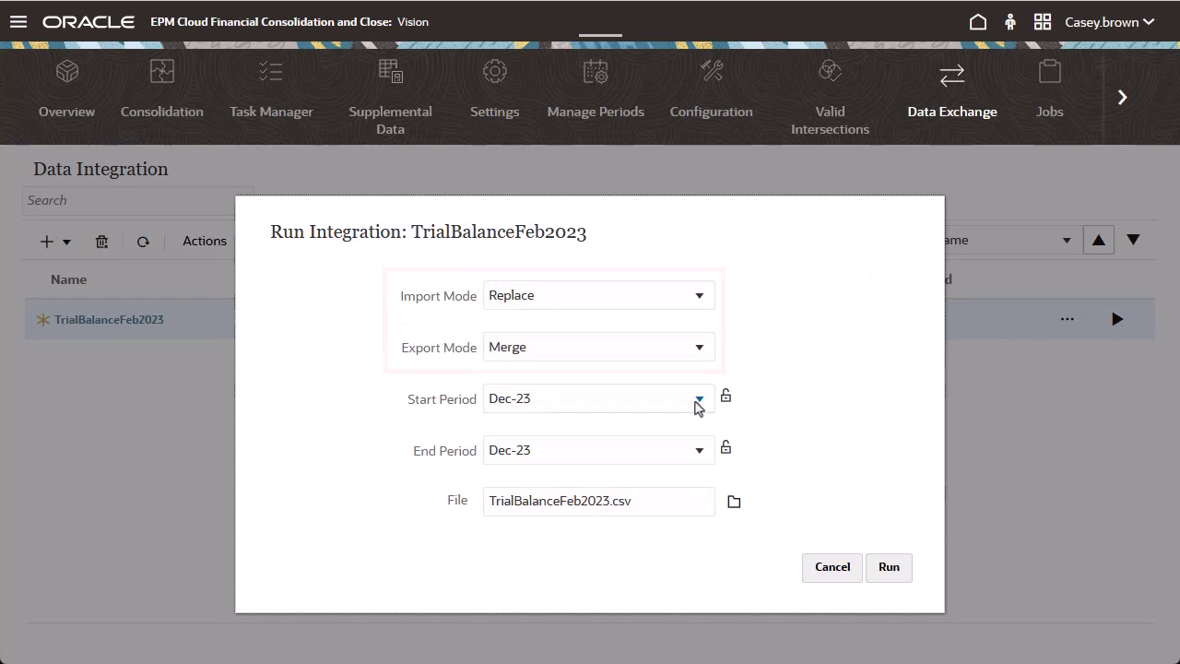
left_click(697, 399)
scroll(698, 471, "down", 3)
scroll(698, 473, "down", 2)
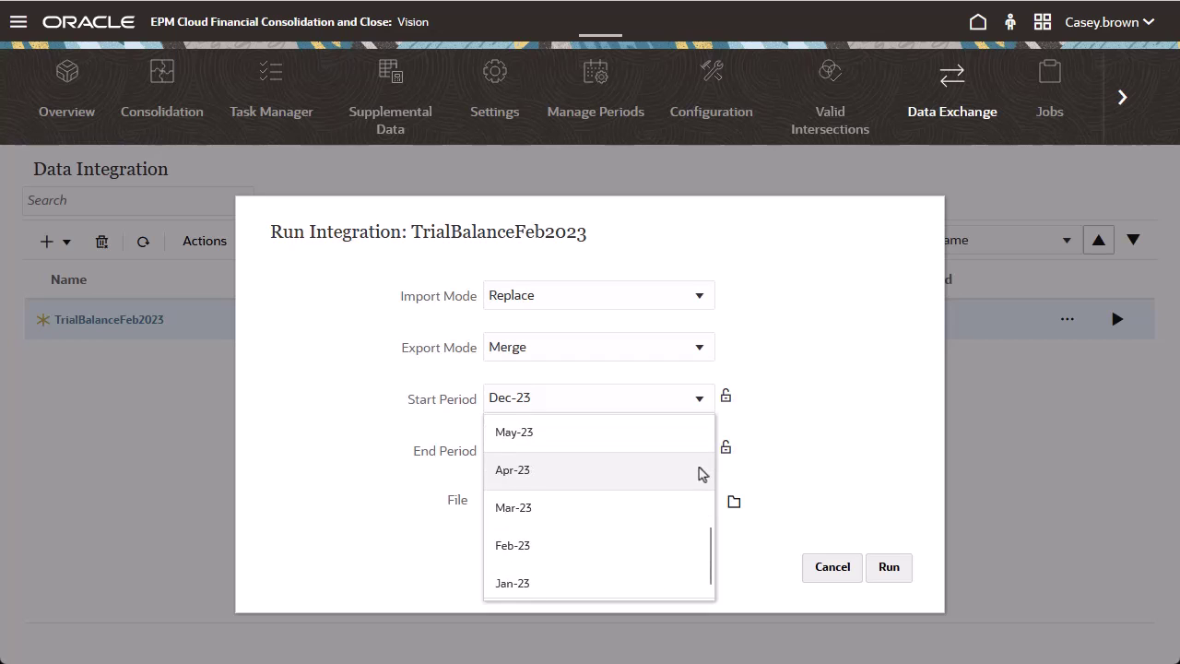
left_click(601, 555)
left_click(892, 572)
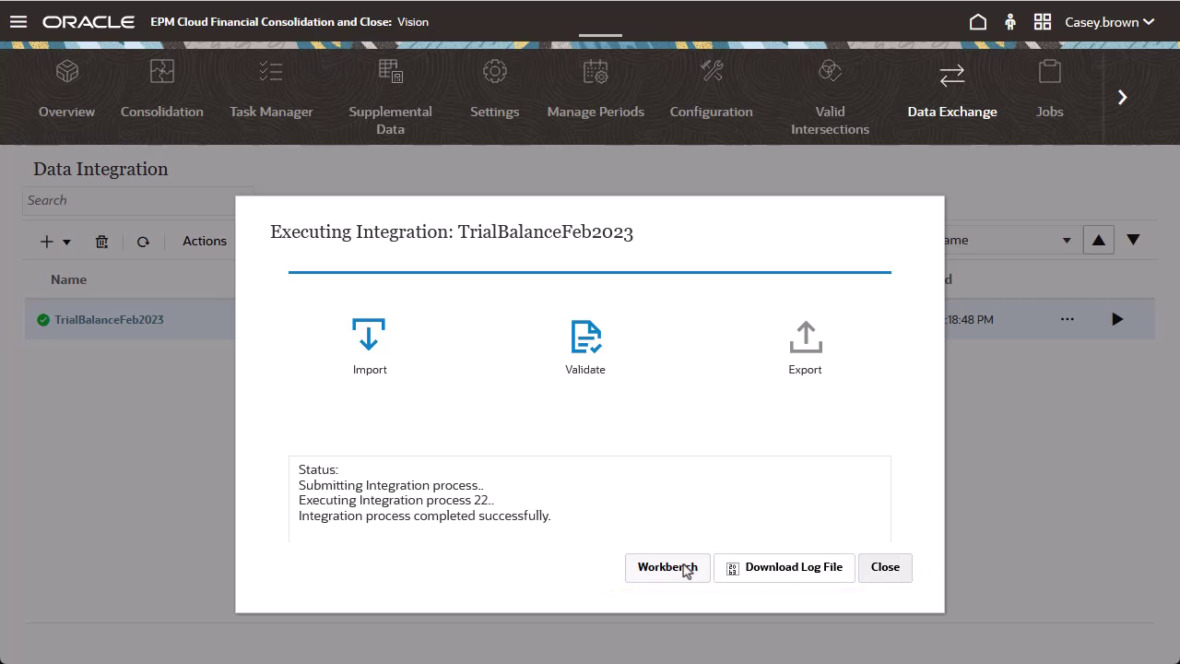
Step: Review the processed trial balance rows in the Workbench, close it, and show the further actions available for the TrialBalanceFeb2023 integration
left_click(692, 568)
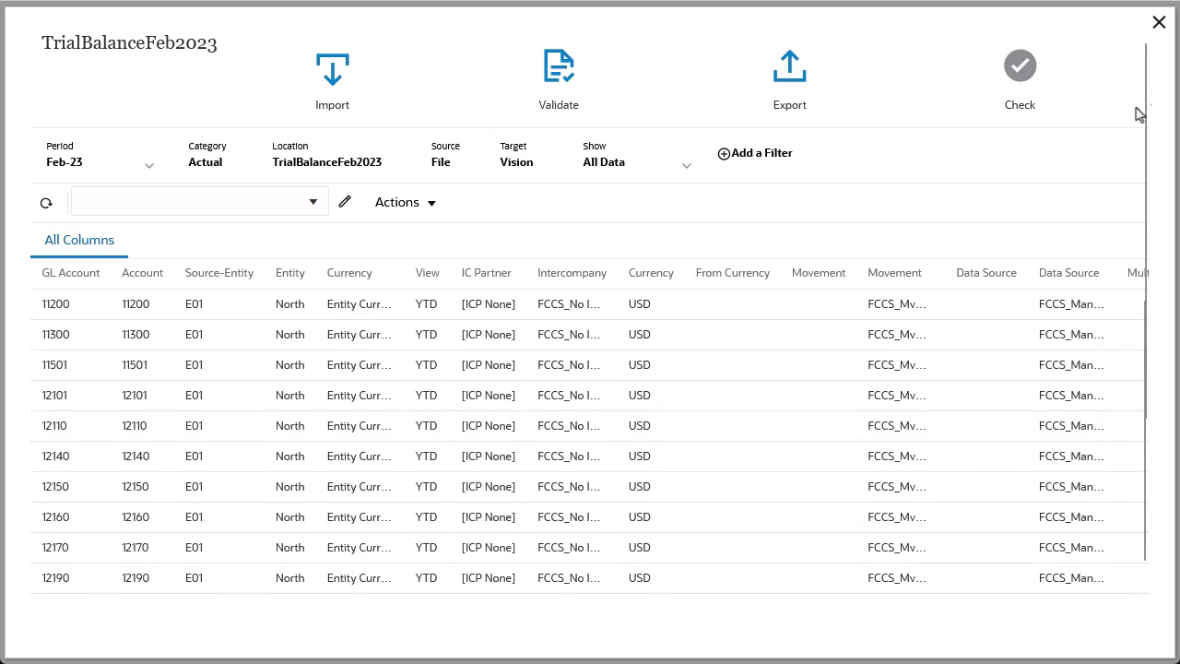
left_click(1159, 25)
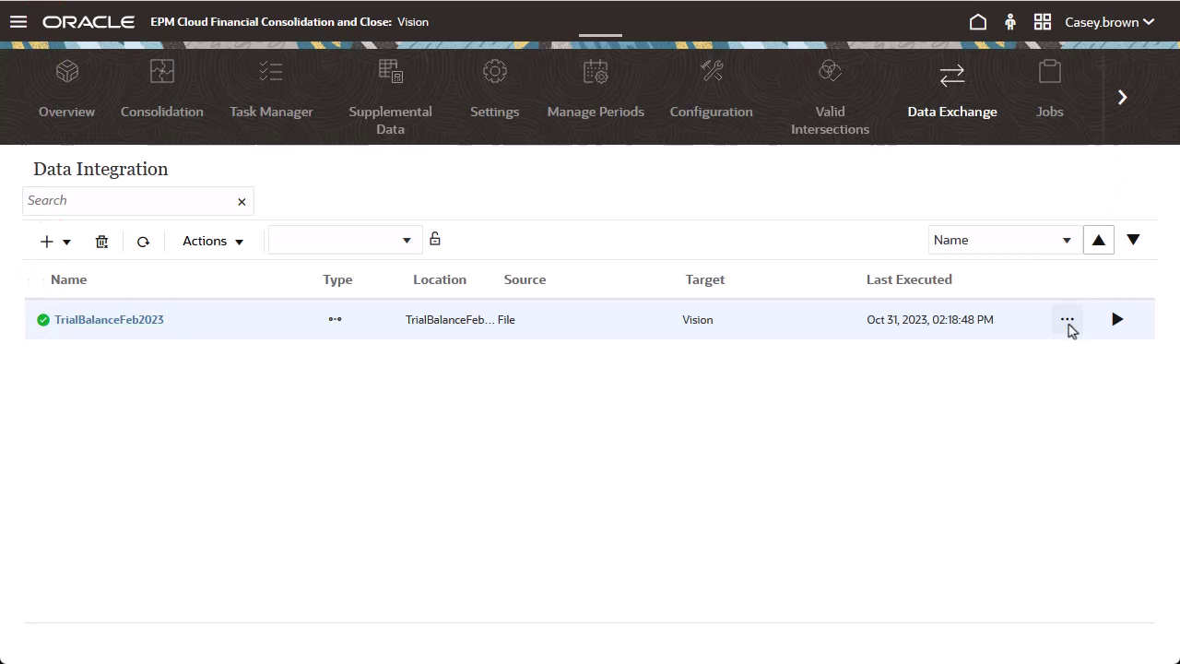
left_click(1067, 320)
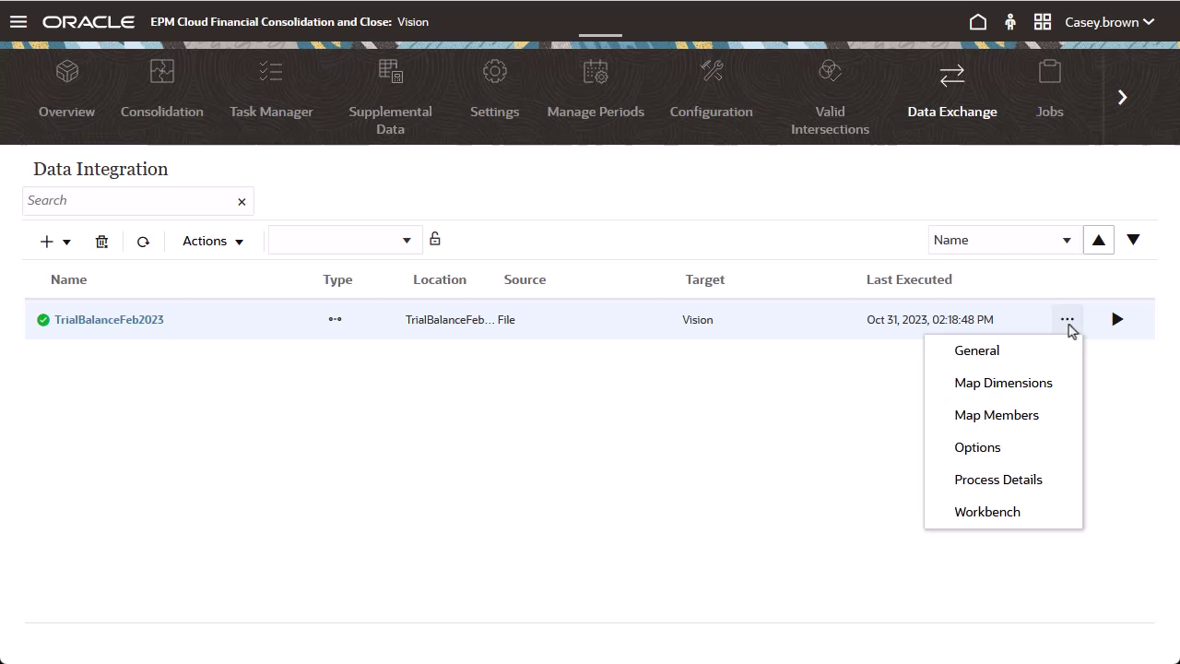